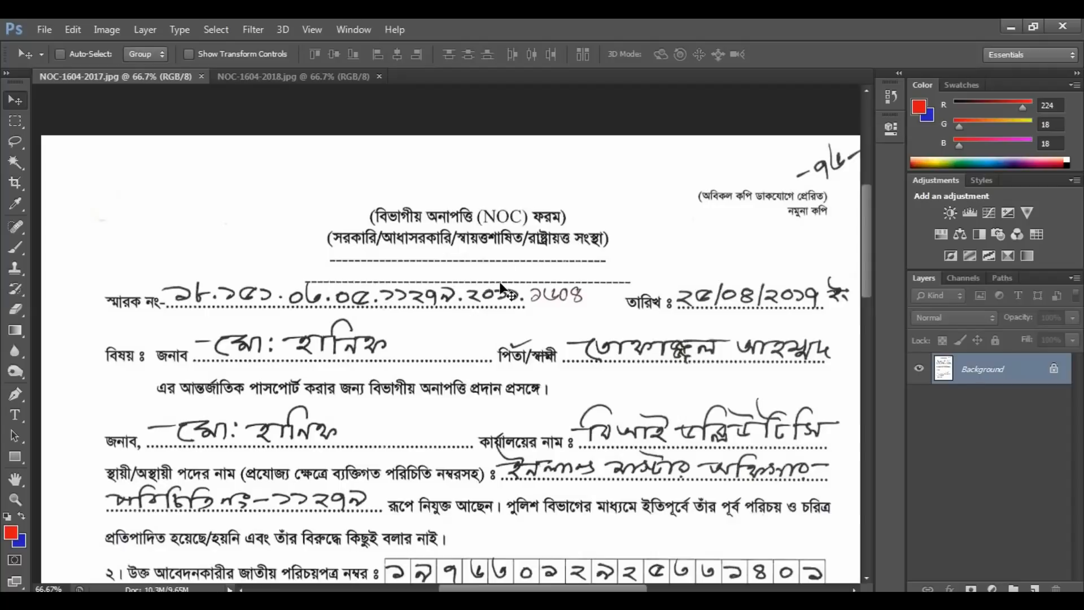
- Clone blank paper over the start of the handwritten page number in the form's upper-right corner with the Clone Stamp
left_click_drag(497, 279, 489, 258)
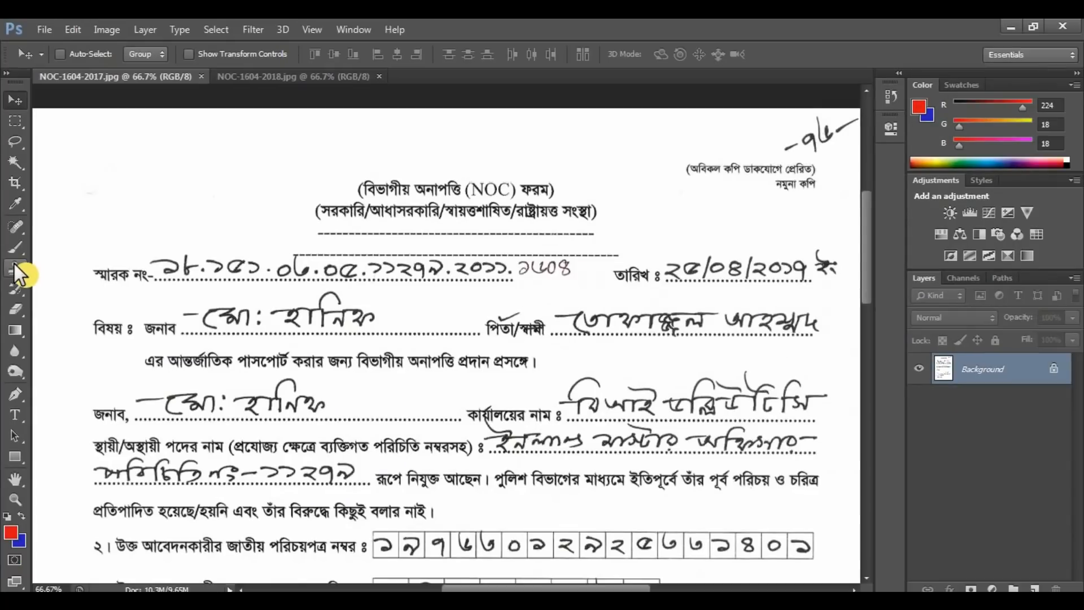
left_click(59, 356)
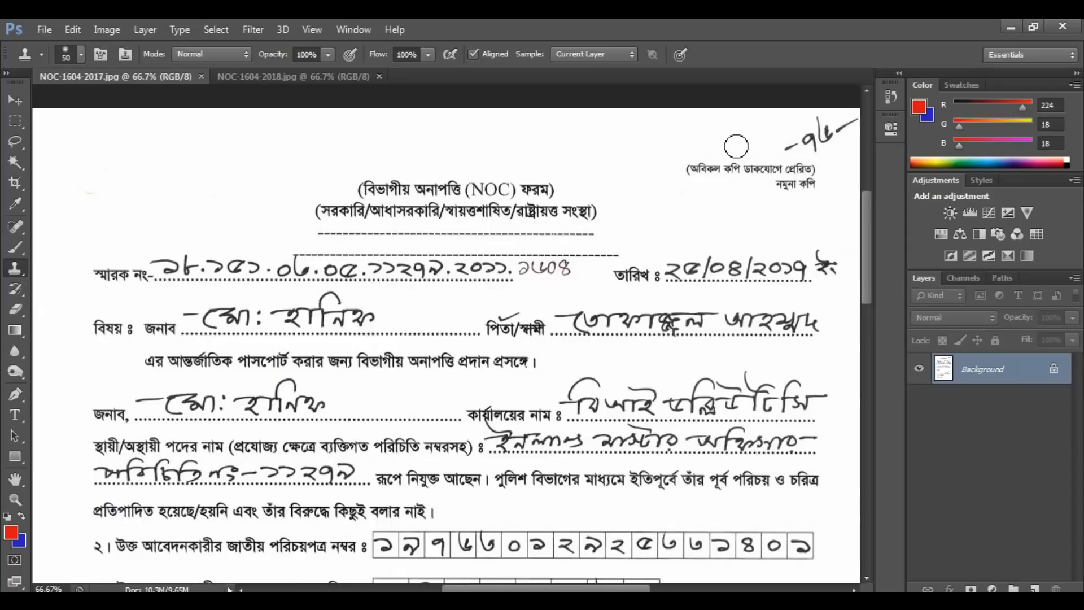
left_click(769, 141)
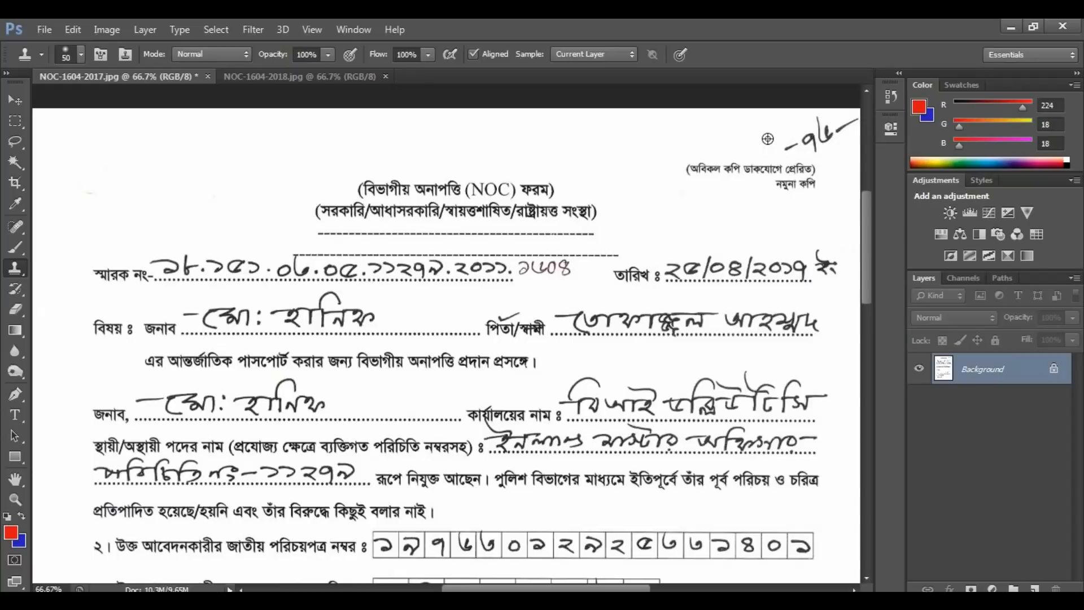
left_click_drag(770, 140, 814, 147)
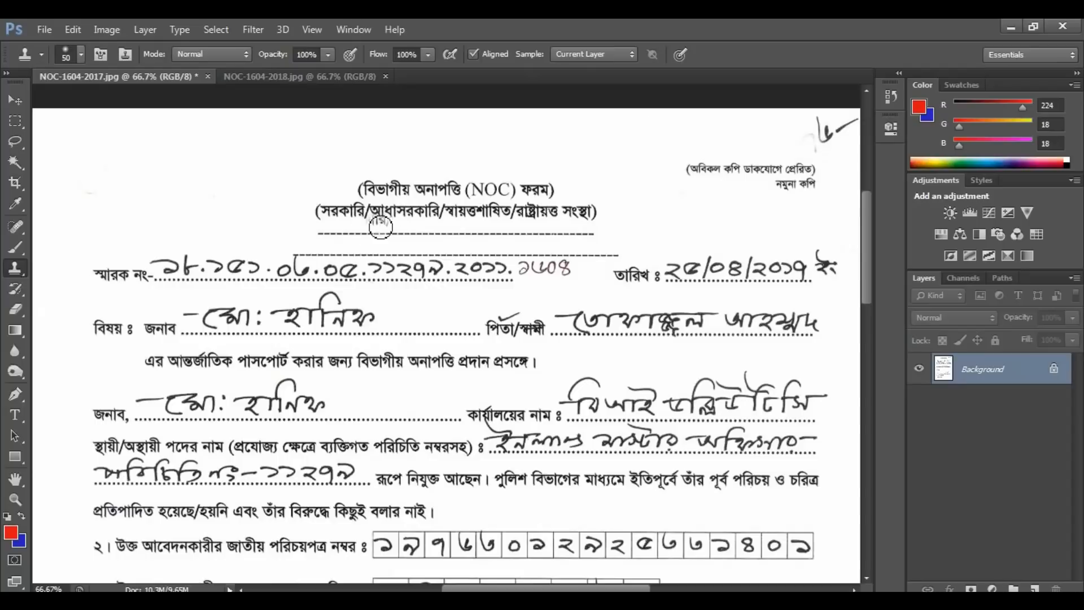
- Switch to the Eraser and enlarge its brush to 50 px
key("ctrl+1")
left_click(13, 331)
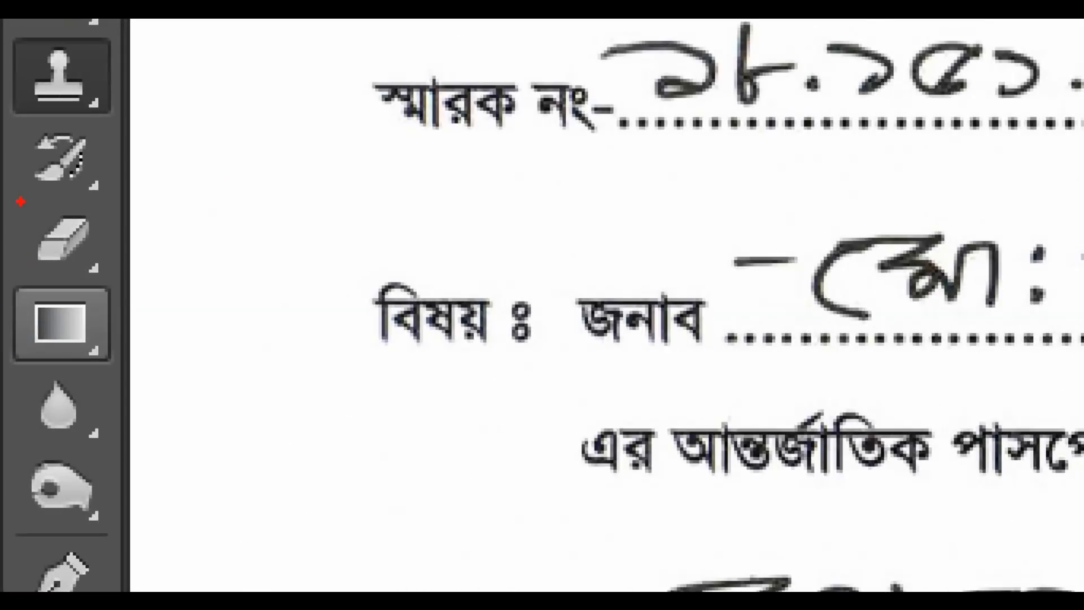
mouse_move(16, 195)
left_mouse_down()
mouse_move(50, 234)
mouse_move(117, 272)
left_mouse_up()
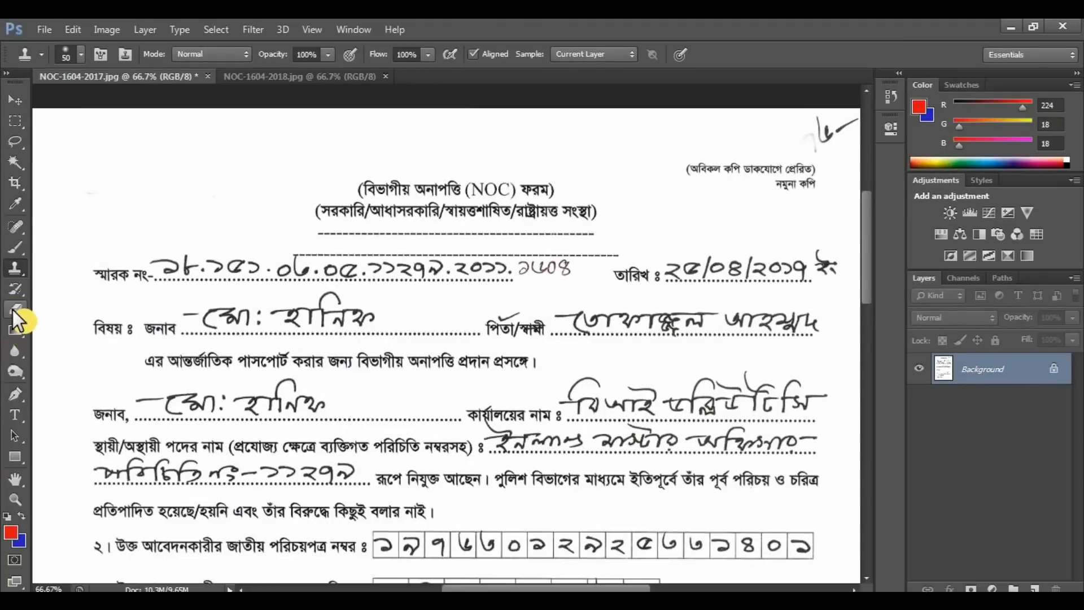
left_click(15, 309)
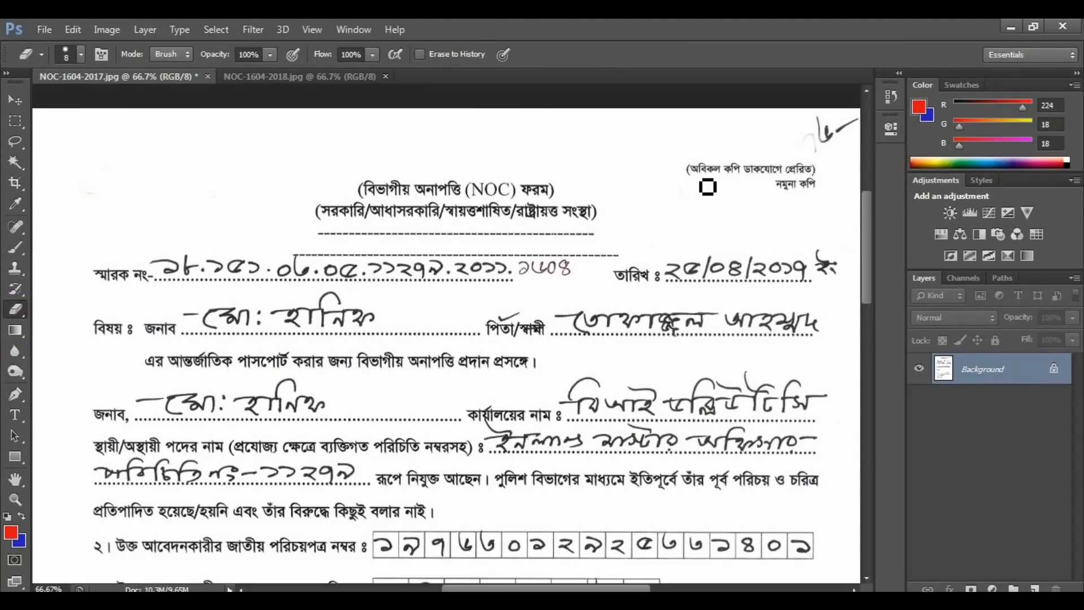
key("bracketright")
key("bracketright")
key("bracketright")
key("bracketright")
key("bracketright")
key("bracketright")
- Try erasing over the page number with blue and in the blank margin with red as background colour, and undo both strokes
left_click_drag(782, 140, 837, 137)
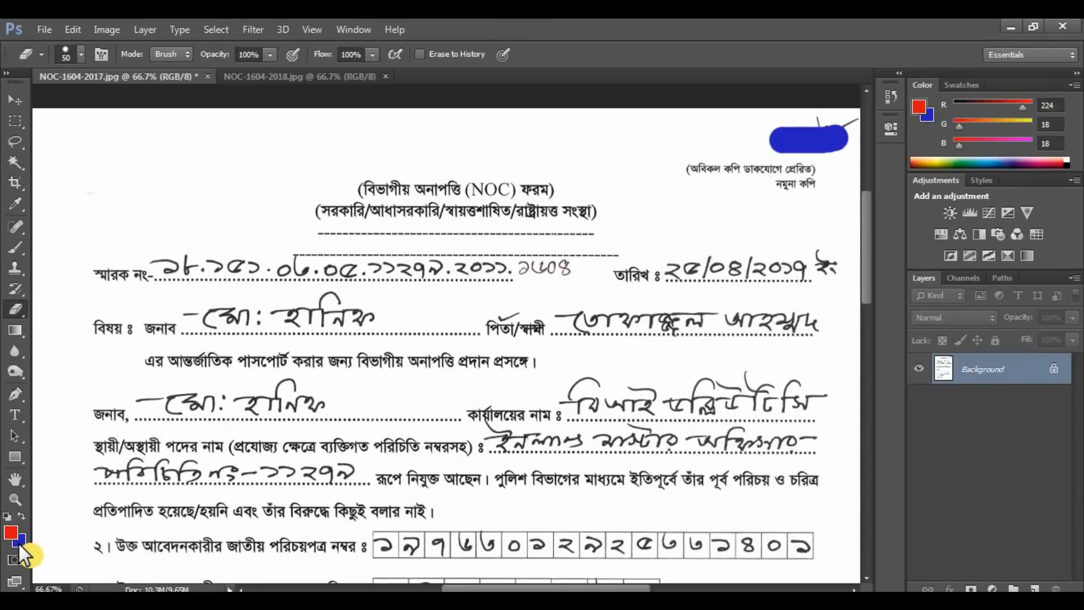
key("x")
left_click_drag(180, 219, 214, 213)
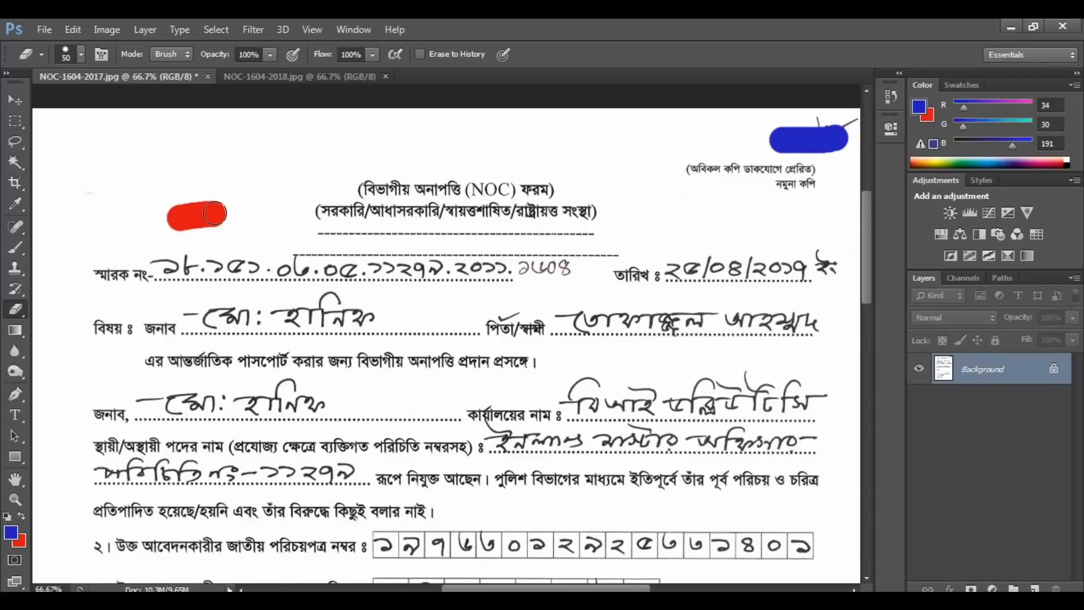
key("ctrl+alt+z")
key("ctrl+alt+z")
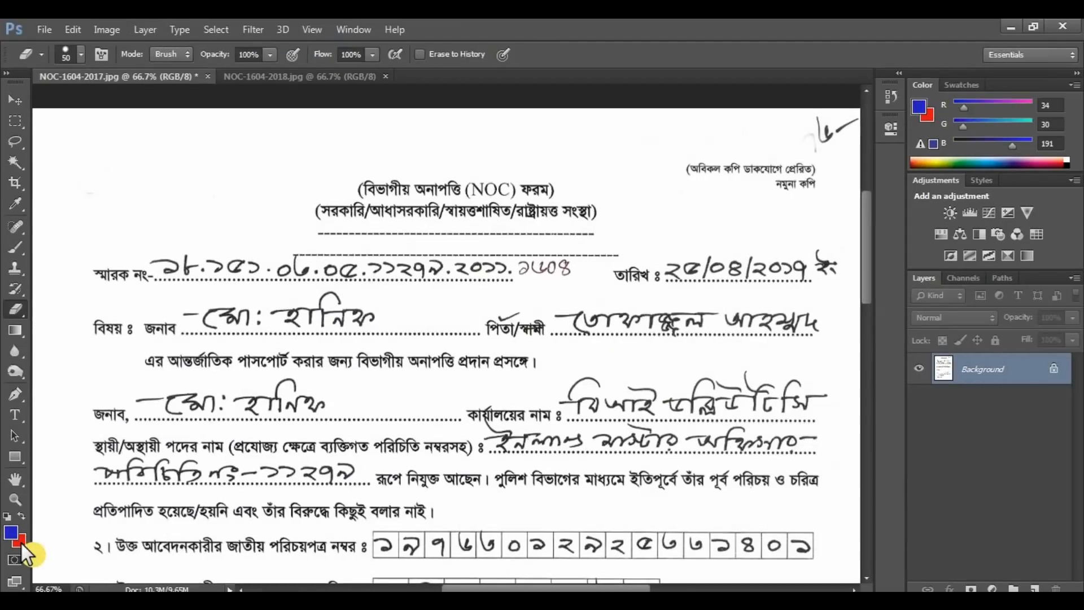
- Set the background colour to the paper's white (ffffff) and erase the rest of the handwritten page number
left_click(20, 543)
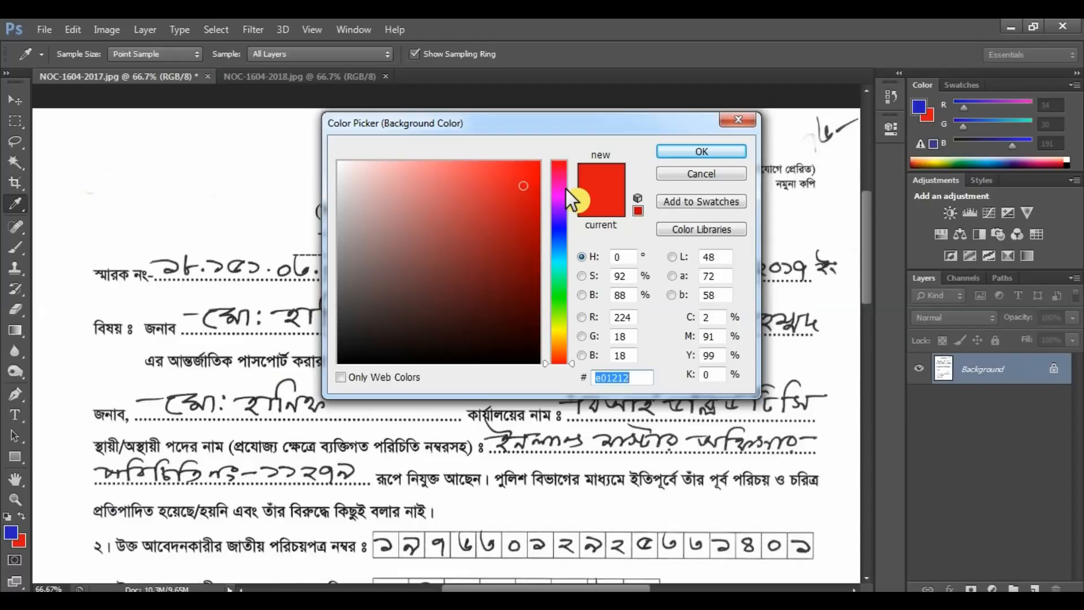
left_click(189, 218)
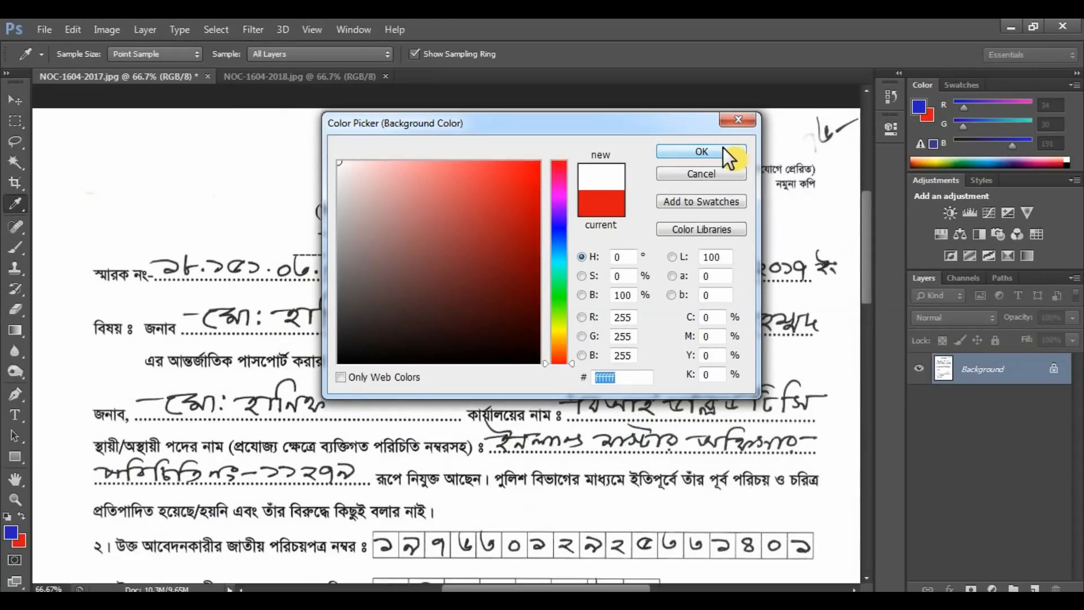
left_click(724, 148)
key("e")
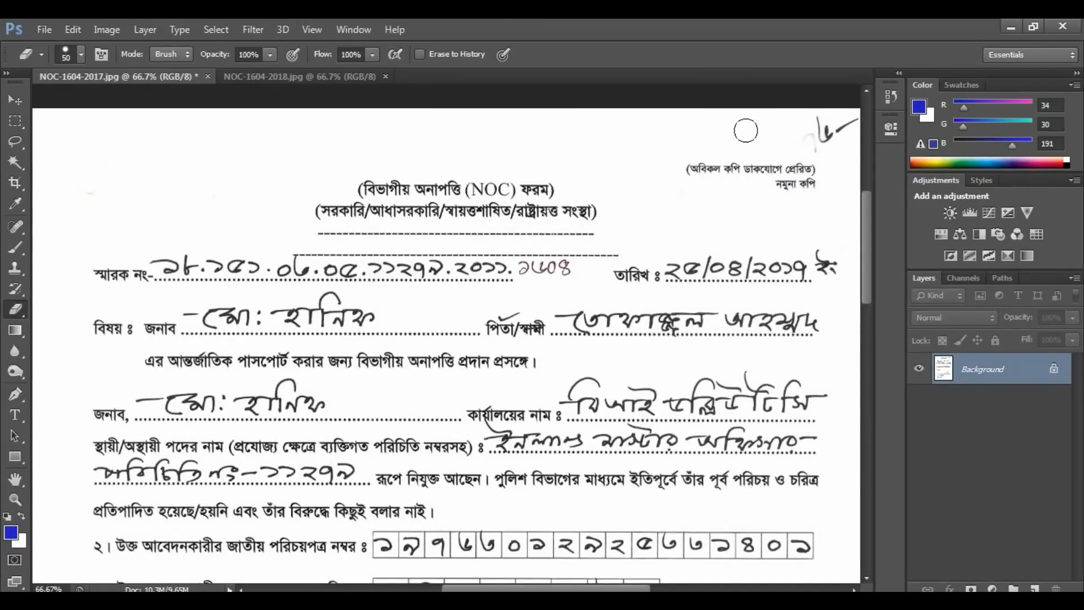
mouse_move(818, 128)
left_mouse_down()
mouse_move(856, 121)
mouse_move(842, 124)
left_mouse_up()
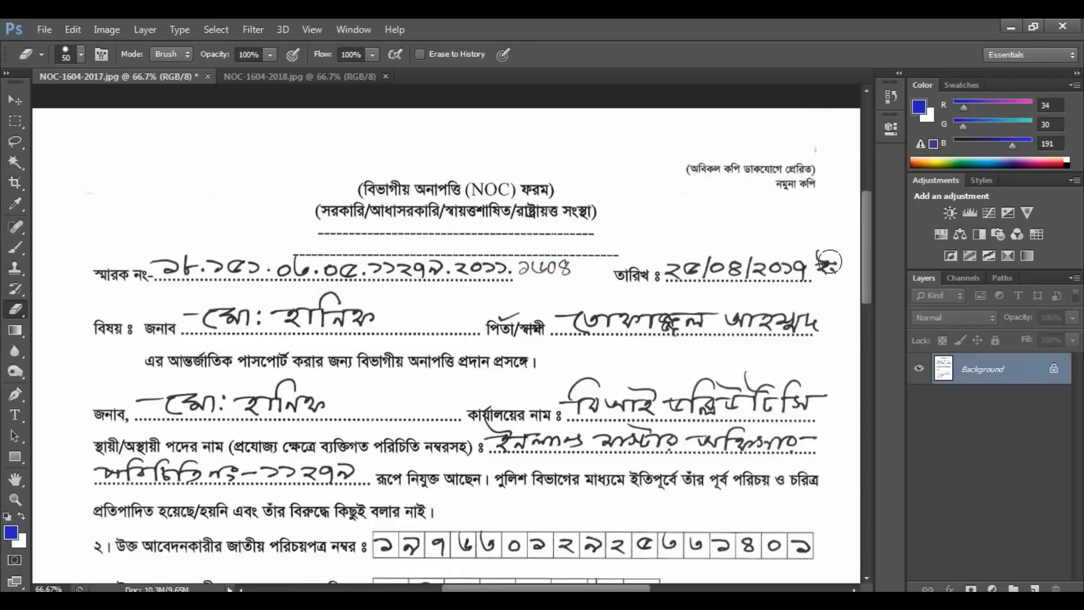
- Erase the handwriting on the date, father's name and memo number lines with a 40 to 45 px Eraser, keeping the dotted lines
key("bracketleft")
left_click_drag(844, 269, 669, 270)
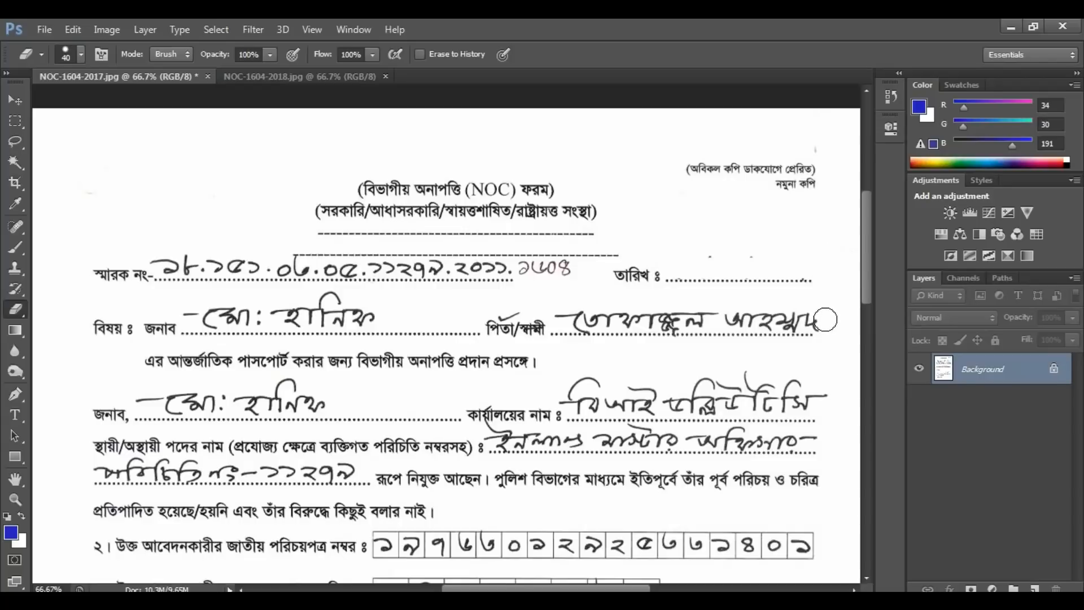
key("bracketright")
left_click_drag(824, 318, 561, 314)
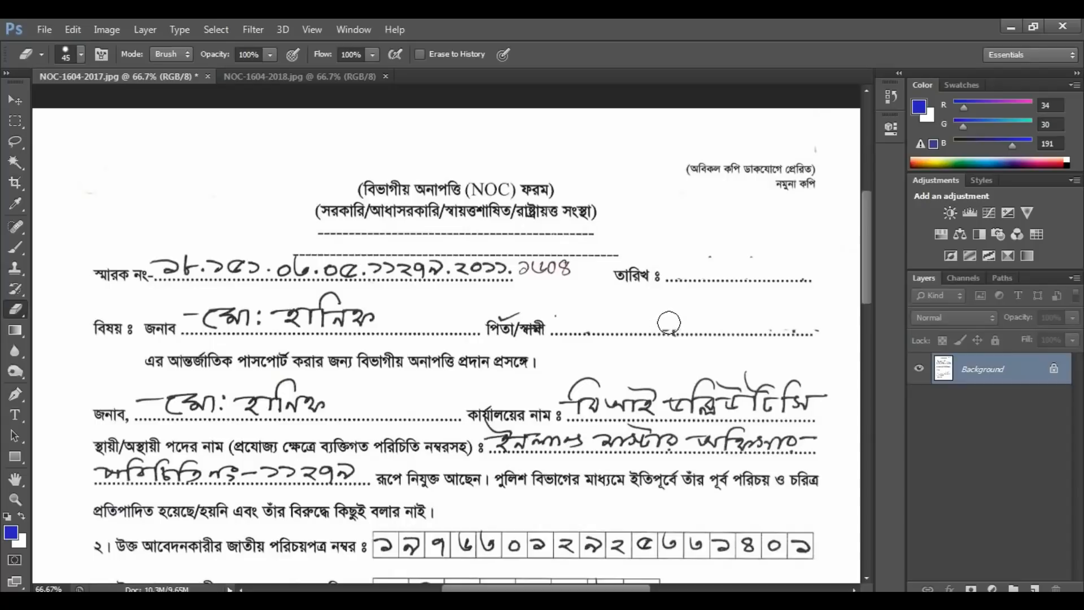
left_click(794, 320)
key("bracketleft")
mouse_move(569, 271)
left_mouse_down()
mouse_move(363, 265)
mouse_move(299, 271)
mouse_move(299, 283)
mouse_move(159, 264)
left_mouse_up()
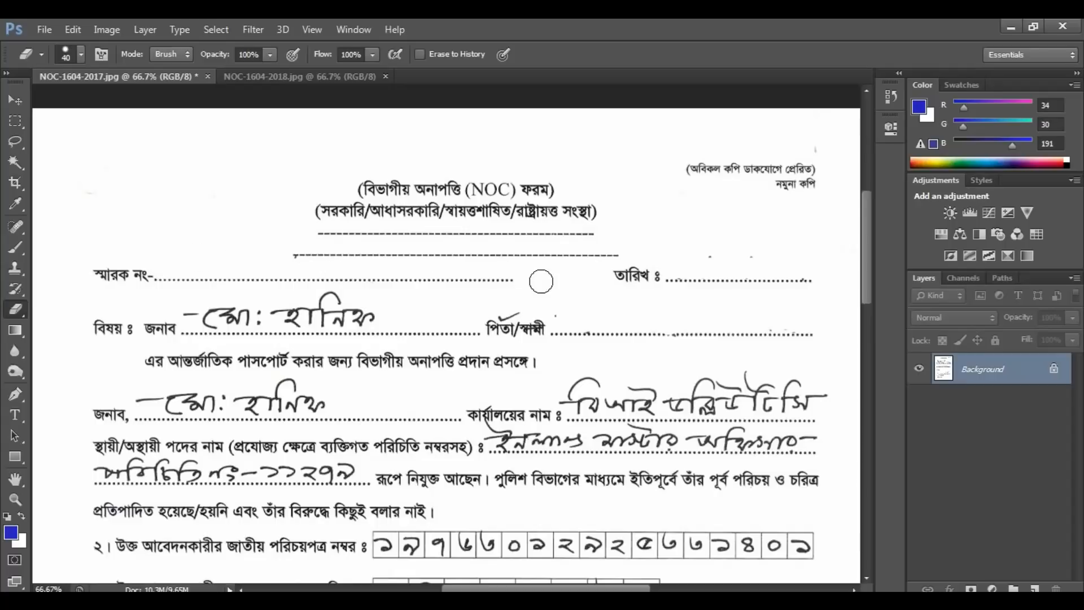
- Erase the handwritten tick mark above the word পিতা with a 25 px Eraser
left_click_drag(584, 326, 587, 260)
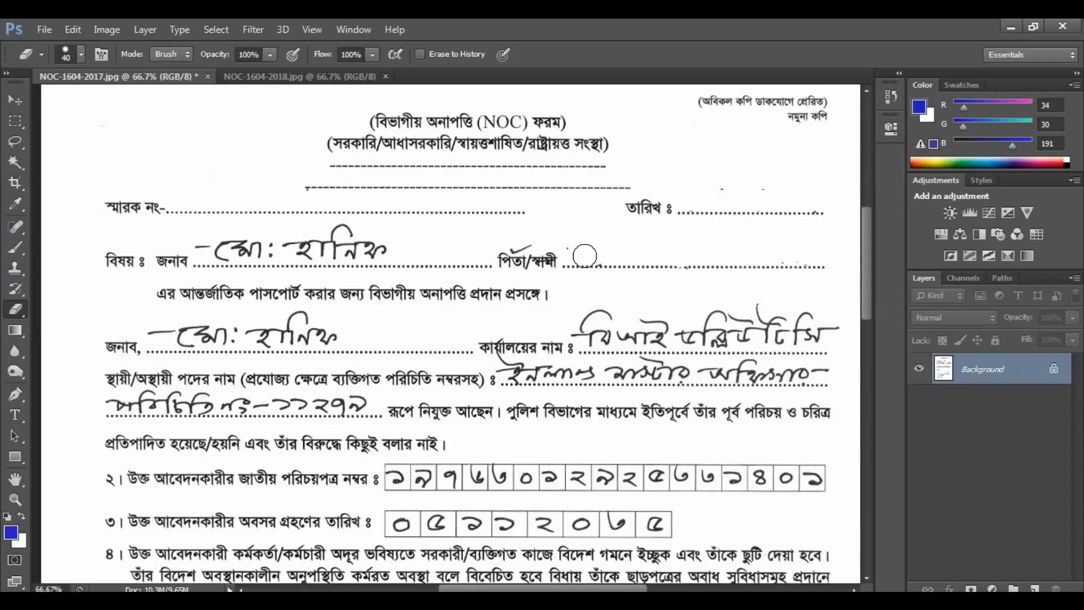
key("ctrl+plus")
key("ctrl+plus")
key("ctrl+plus")
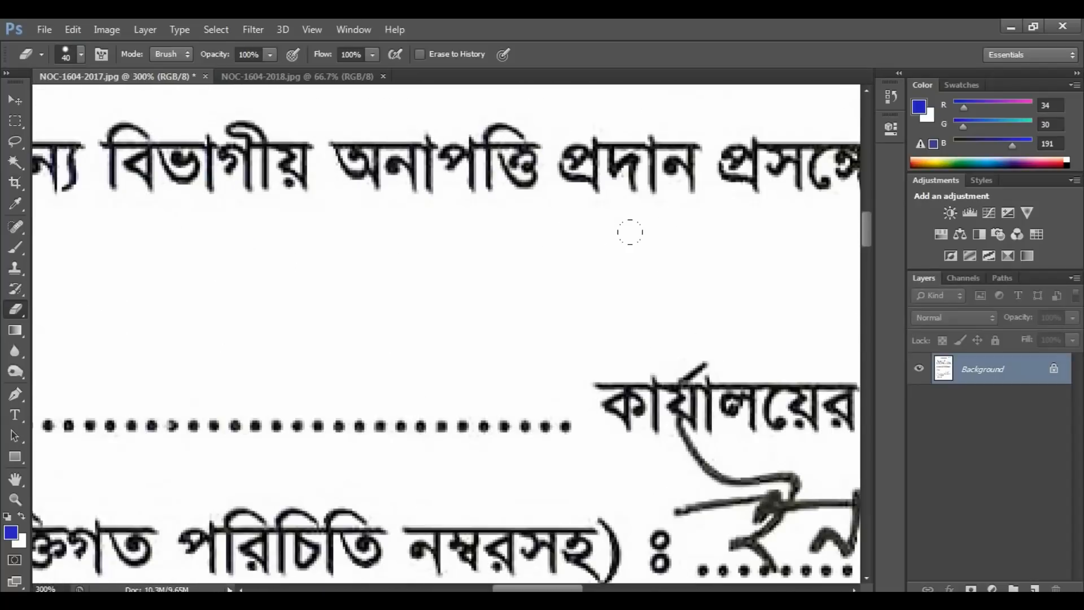
left_click_drag(644, 277, 402, 437)
left_click_drag(556, 353, 484, 423)
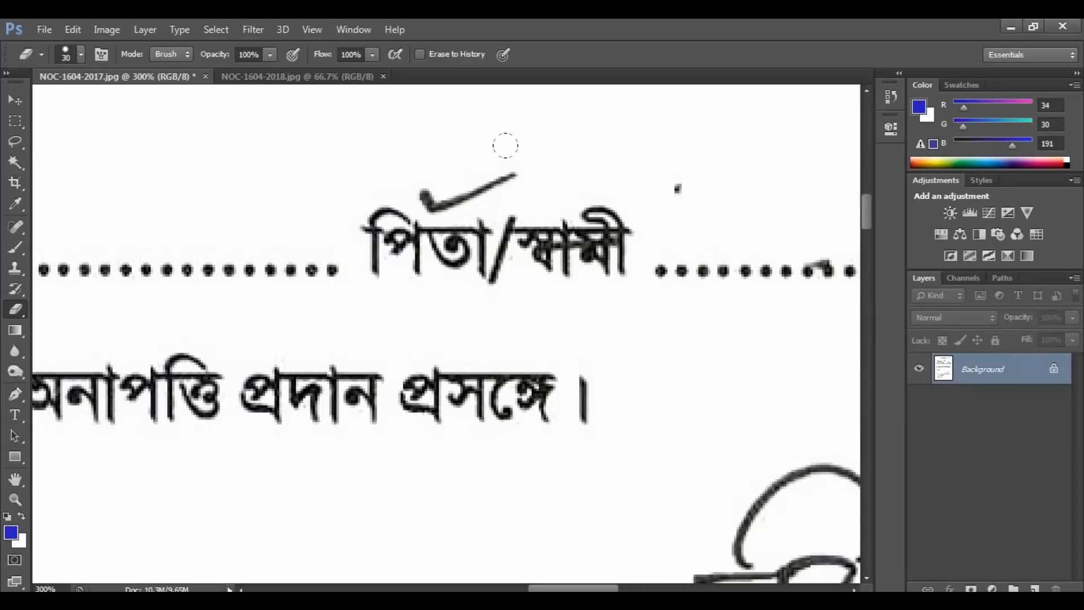
key("bracketleft")
left_click_drag(502, 151, 414, 170)
- Erase the strike-through line across the word স্বামী between its letter strokes with a 4 px Eraser
key("ctrl+plus")
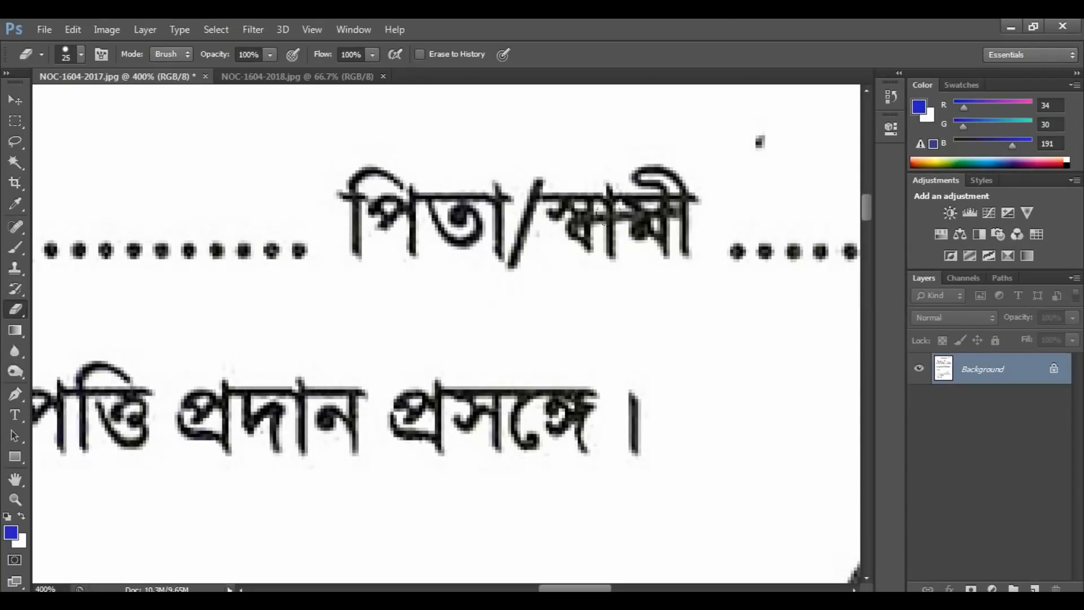
key("ctrl+plus")
key("ctrl+plus")
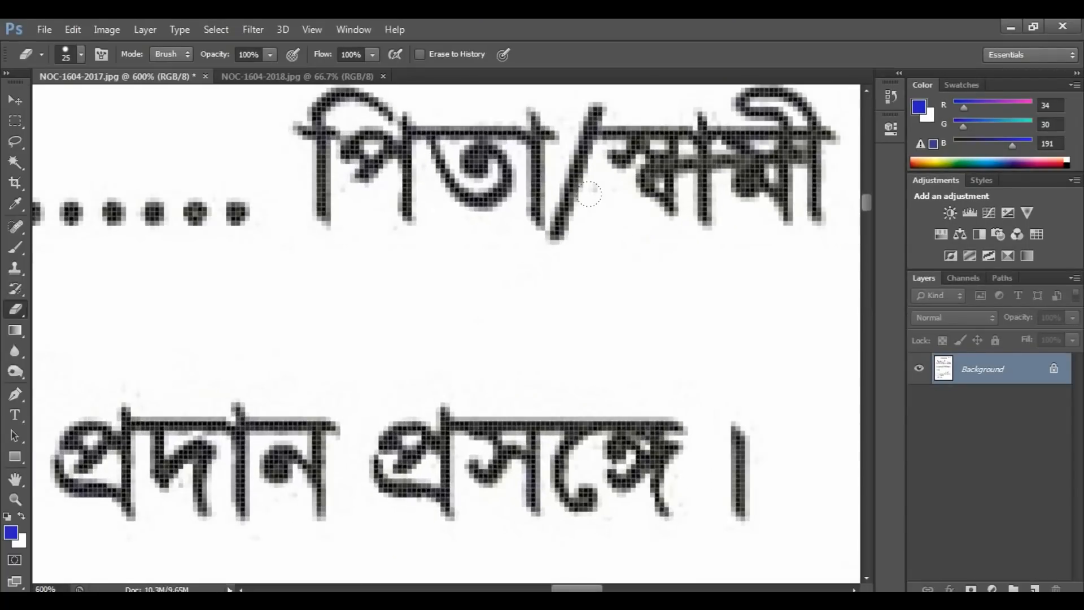
left_click_drag(711, 258, 594, 352)
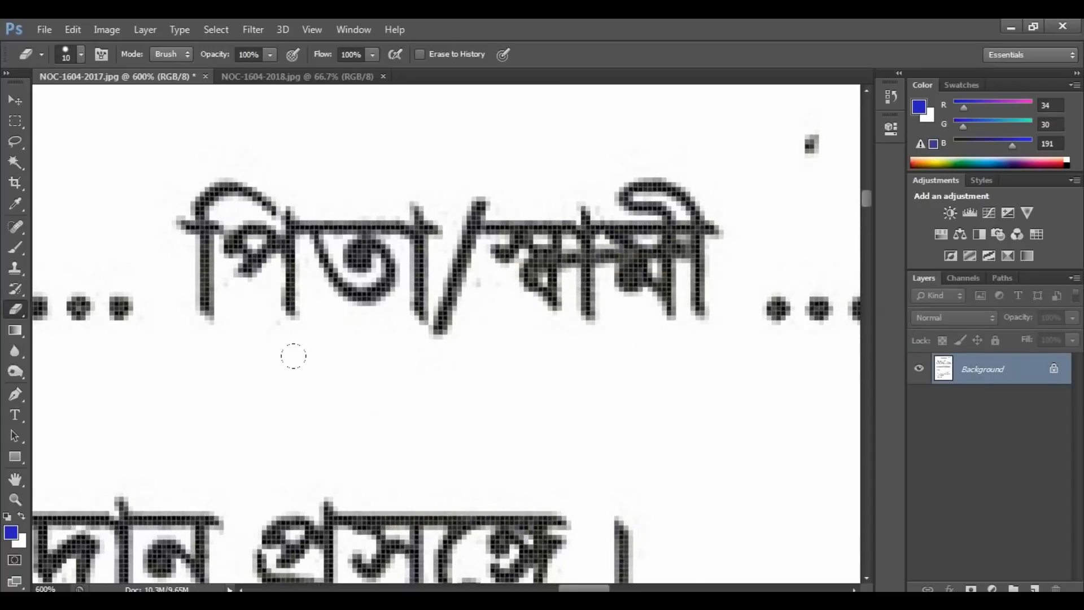
key("bracketleft")
key("bracketleft")
key("bracketleft")
key("bracketleft")
key("bracketleft")
key("bracketleft")
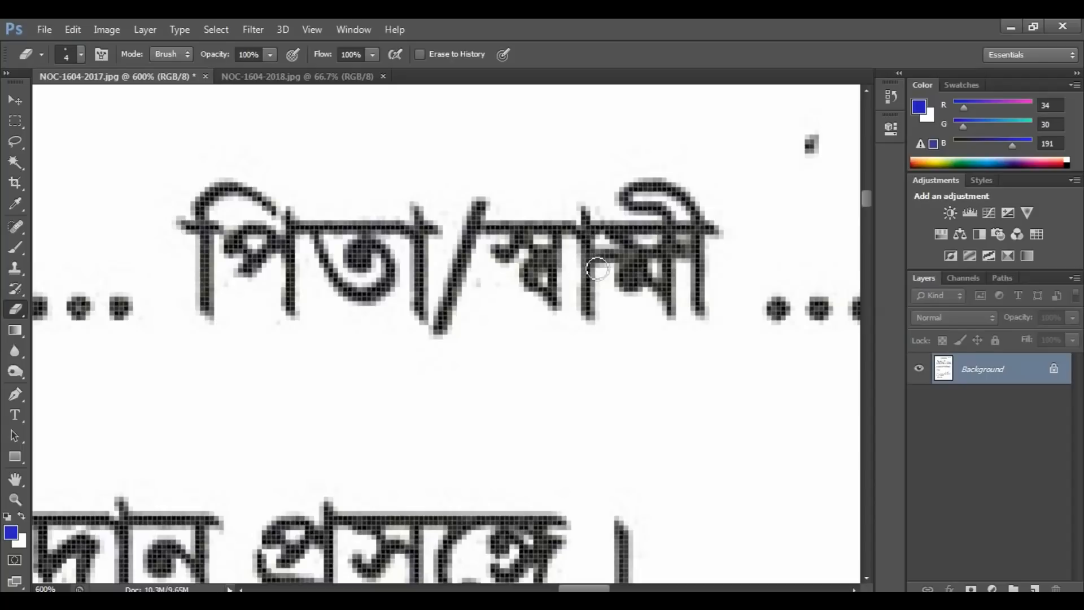
mouse_move(600, 257)
left_mouse_down()
mouse_move(651, 249)
mouse_move(656, 261)
mouse_move(683, 248)
left_mouse_up()
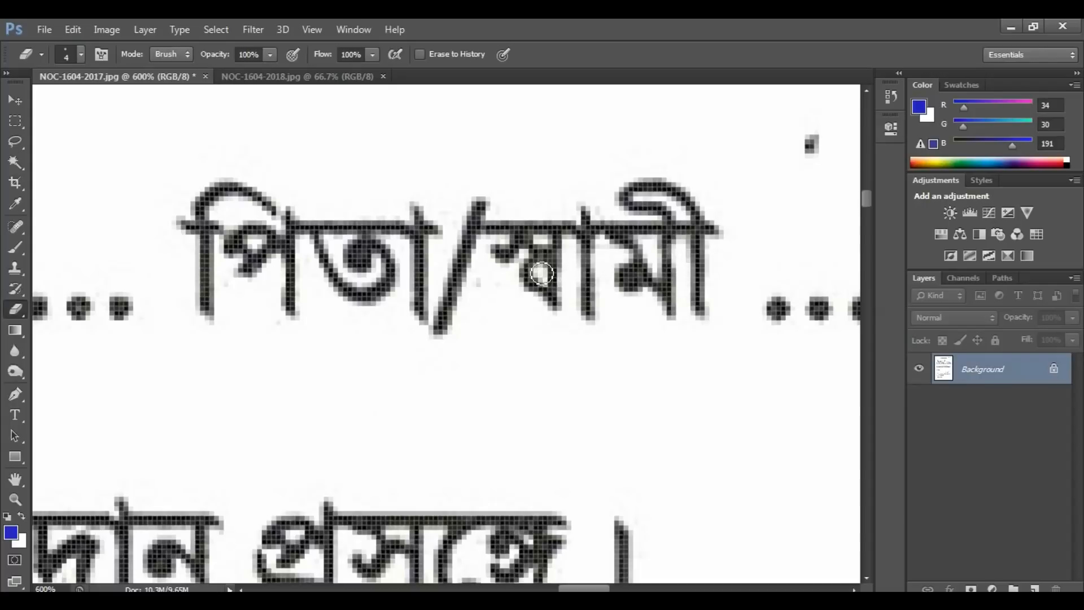
- Erase the handwritten digit in the first box of the national ID number row with a 10 px Eraser
key("ctrl+minus")
key("ctrl+minus")
key("ctrl+minus")
key("ctrl+minus")
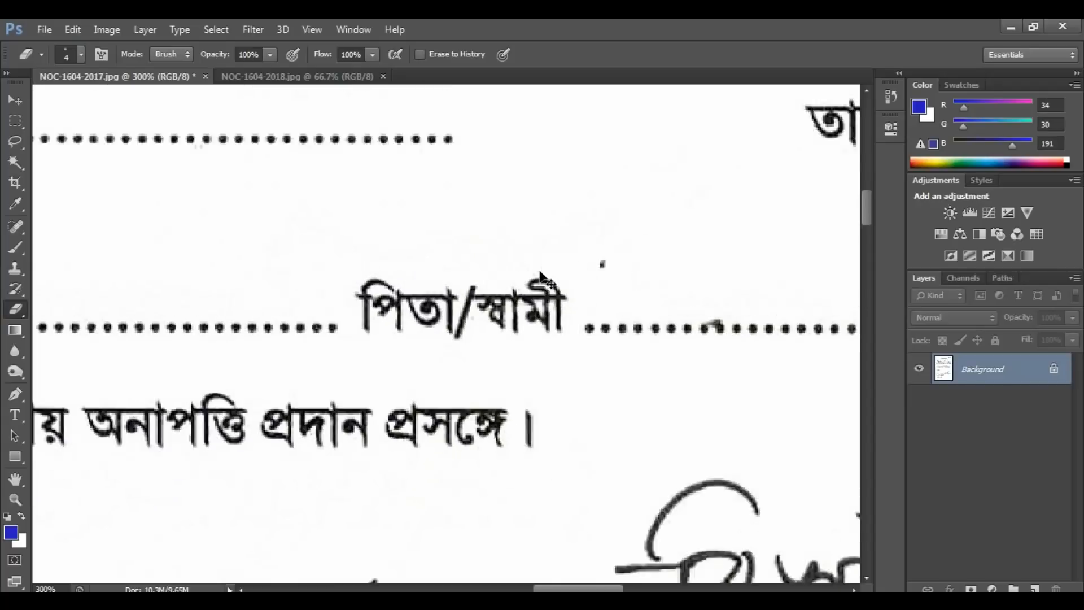
key("ctrl+minus")
key("ctrl+minus")
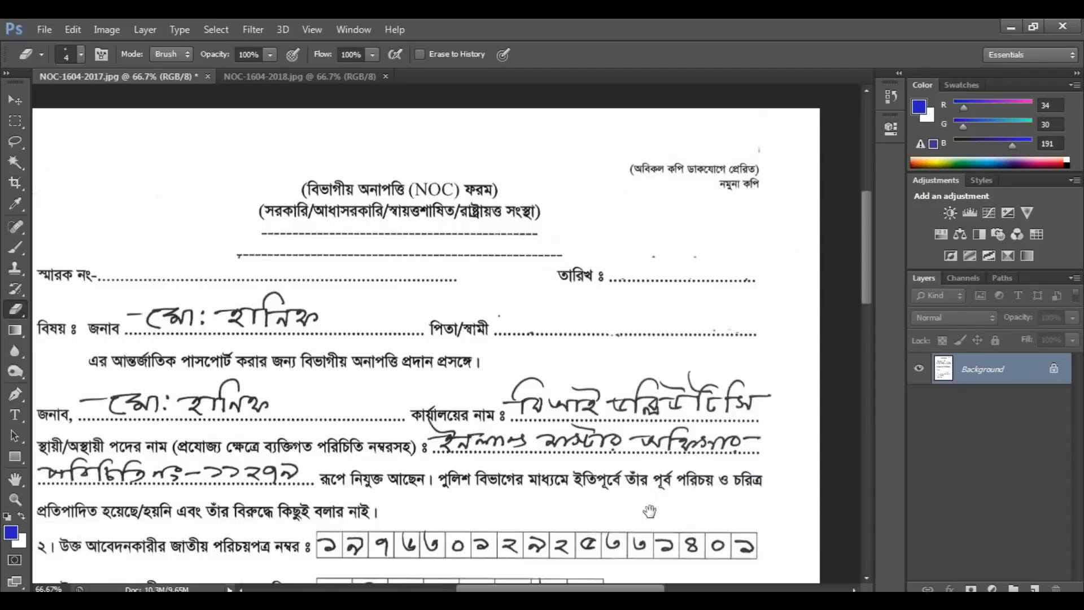
scroll(649, 511, "down", 5)
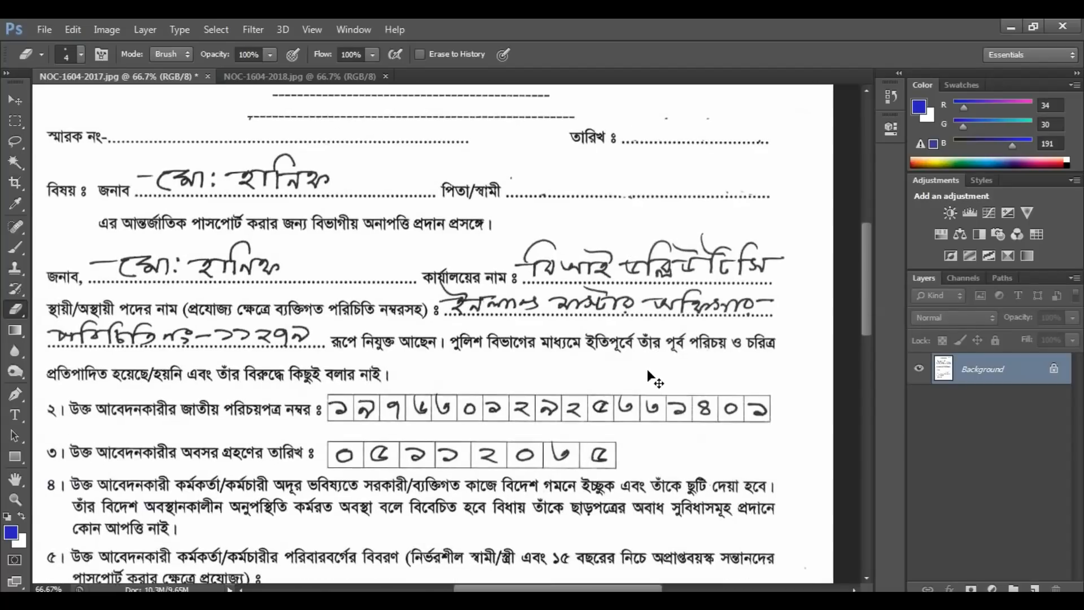
key("ctrl+plus")
key("ctrl+plus")
left_click_drag(647, 343, 647, 314)
scroll(649, 305, "down", 3)
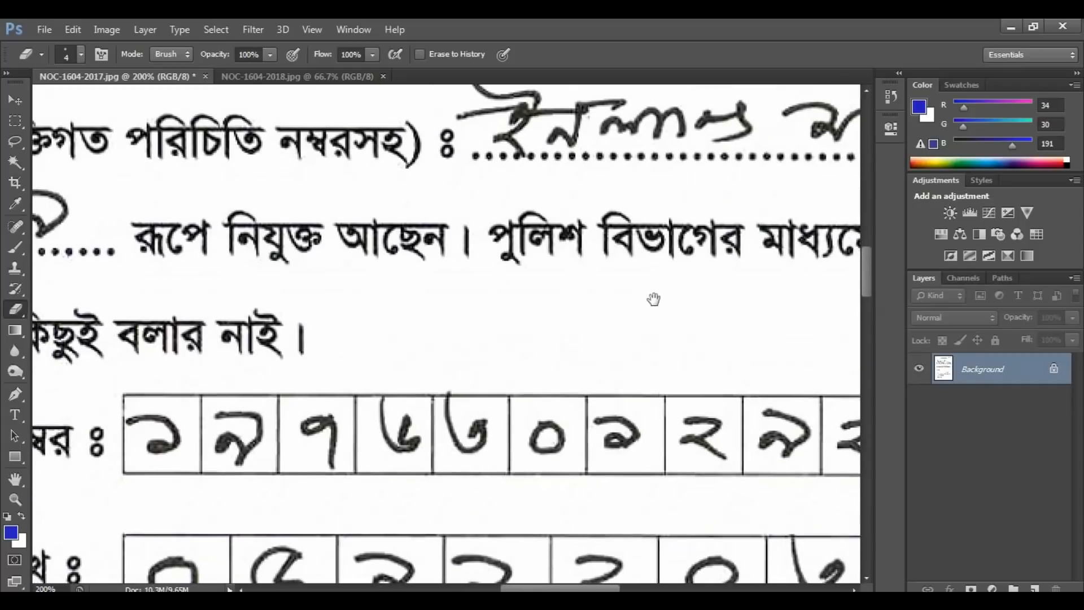
scroll(571, 259, "down", 4)
left_click_drag(516, 301, 586, 269)
key("bracketright")
key("bracketright")
key("bracketright")
key("bracketright")
key("bracketright")
key("bracketright")
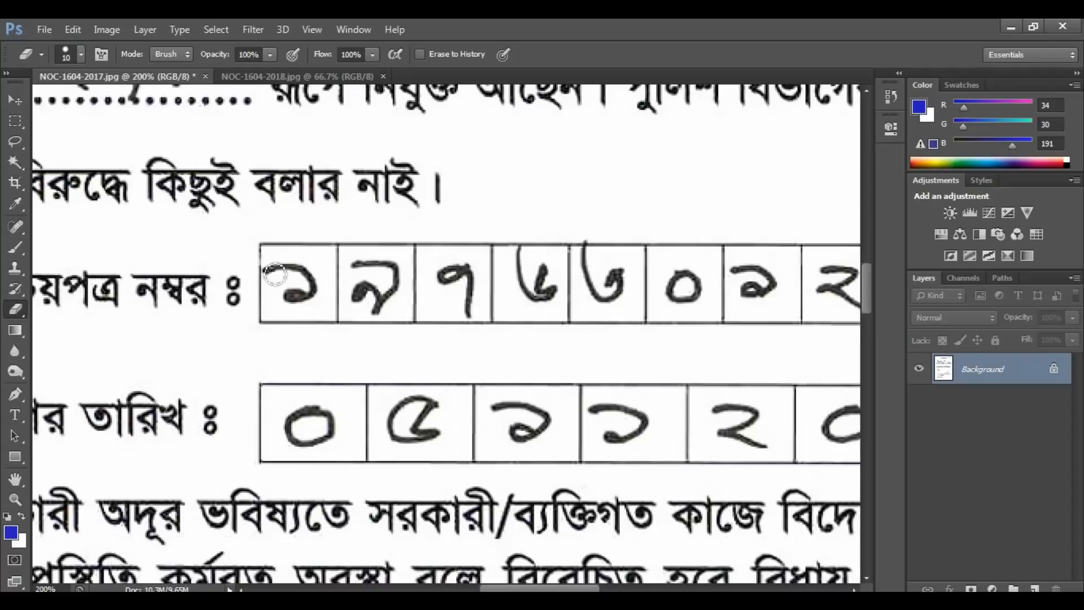
mouse_move(275, 275)
left_mouse_down()
mouse_move(319, 281)
mouse_move(317, 309)
mouse_move(293, 298)
left_mouse_up()
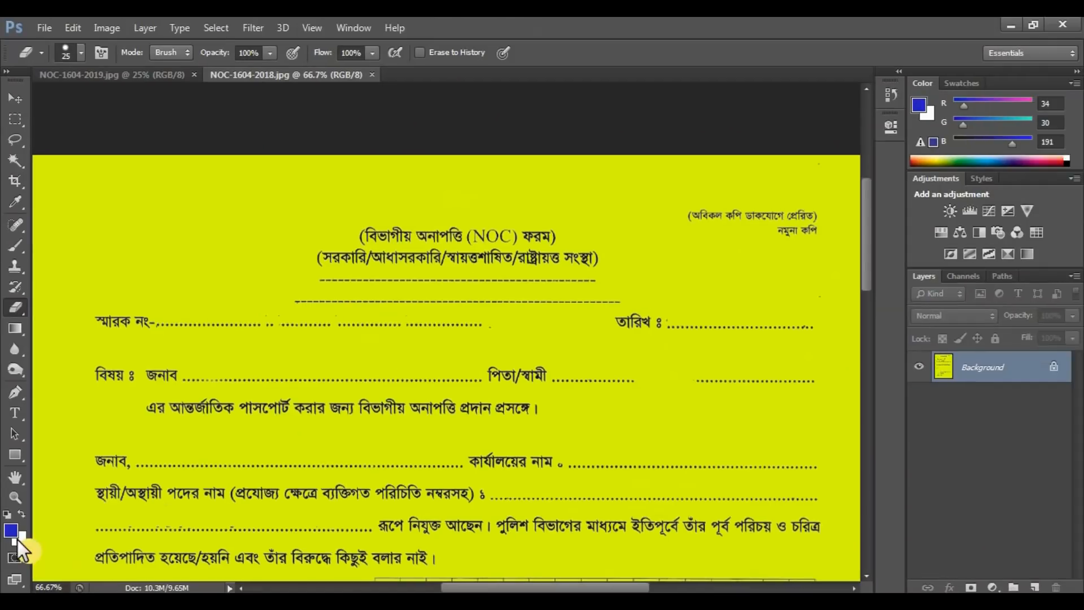
- Set the background colour to the yellow of the NOC-1604-2018.jpg page (d9f807) for use with the Eraser
left_click(22, 540)
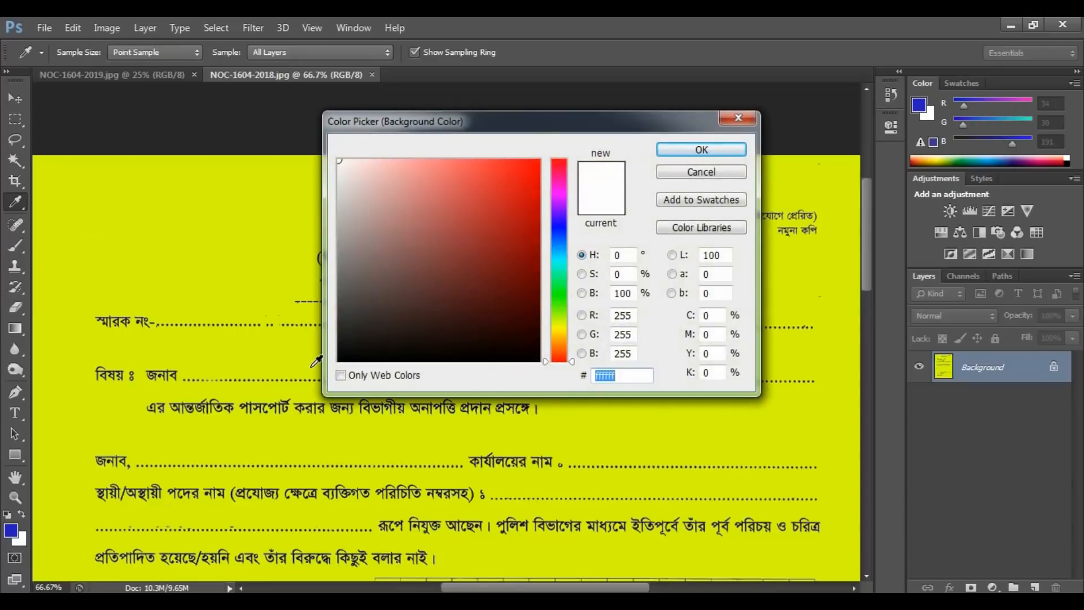
left_click_drag(588, 124, 543, 148)
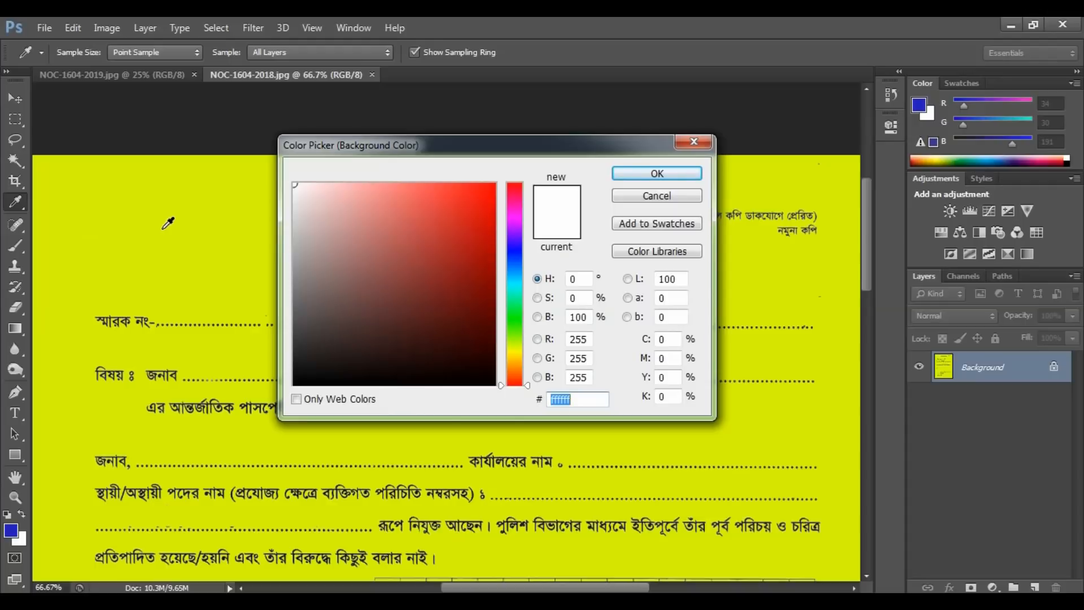
left_click(163, 228)
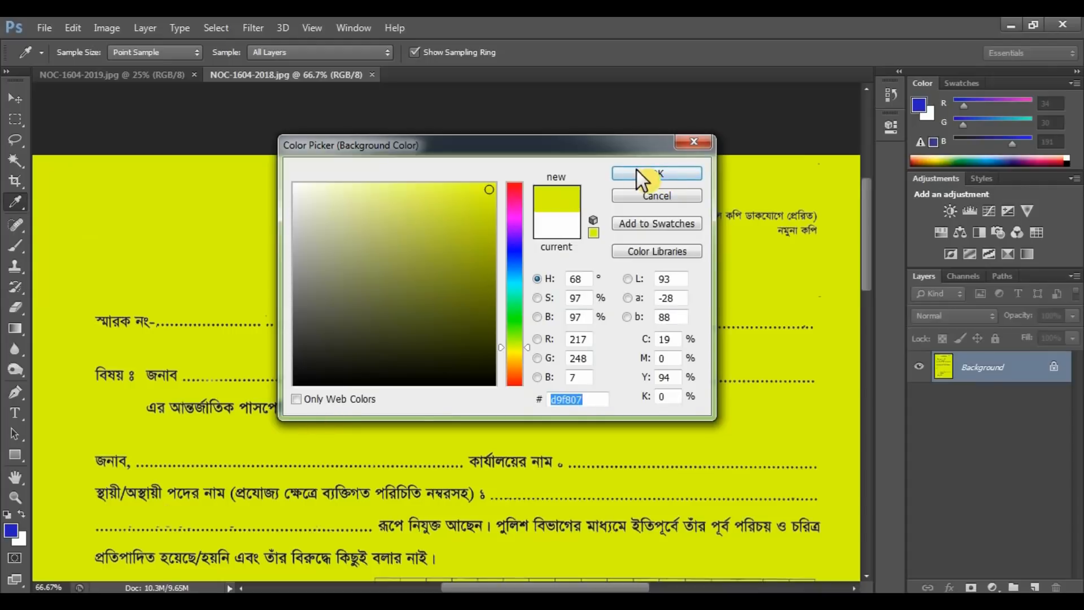
left_click(644, 174)
key("e")
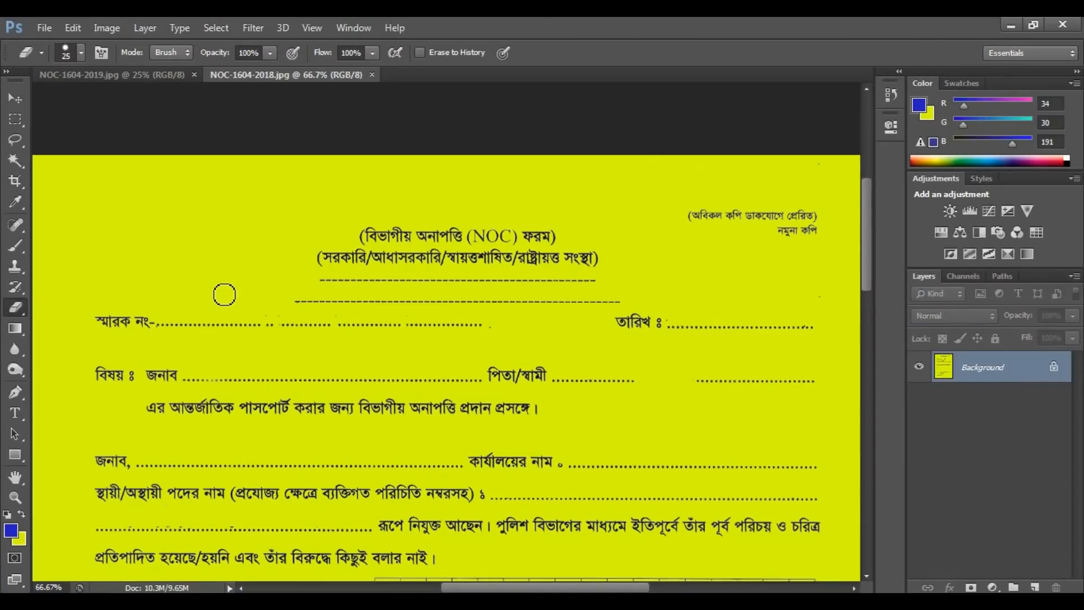
- Erase along the স্মারক নং line near the top of the yellow NOC-1604-2018.jpg page with an enlarged Eraser
key("bracketright")
key("bracketright")
key("bracketright")
mouse_move(89, 316)
left_mouse_down()
mouse_move(197, 325)
mouse_move(489, 322)
left_mouse_up()
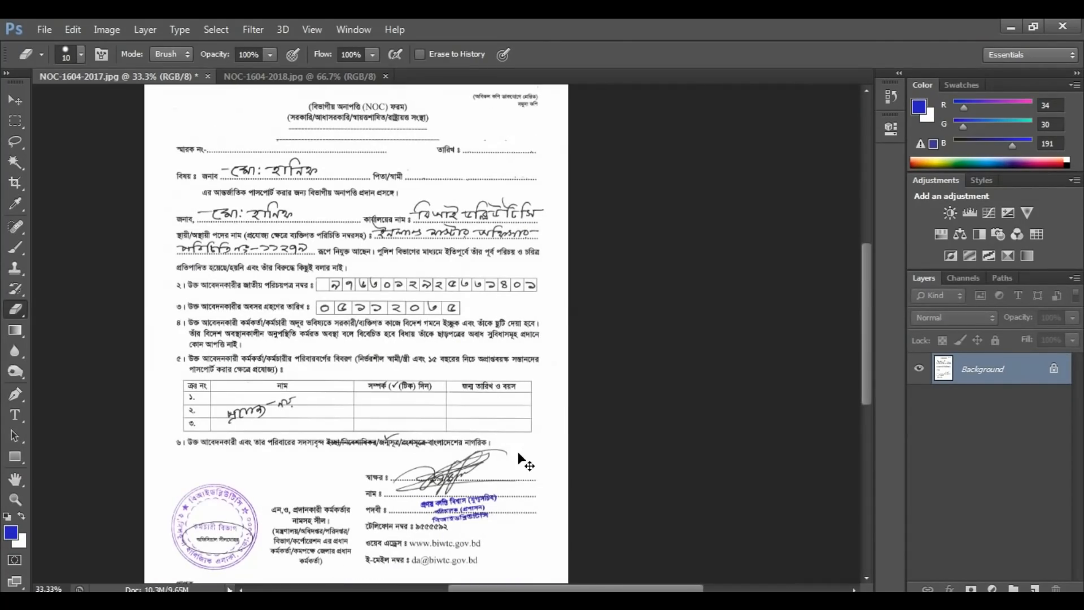
- Select a clean rectangular patch over the ends of the নাম and পদবী dotted lines in NOC-1604-2017.jpg and activate the Move tool
key("ctrl+1")
left_click_drag(525, 323, 520, 283)
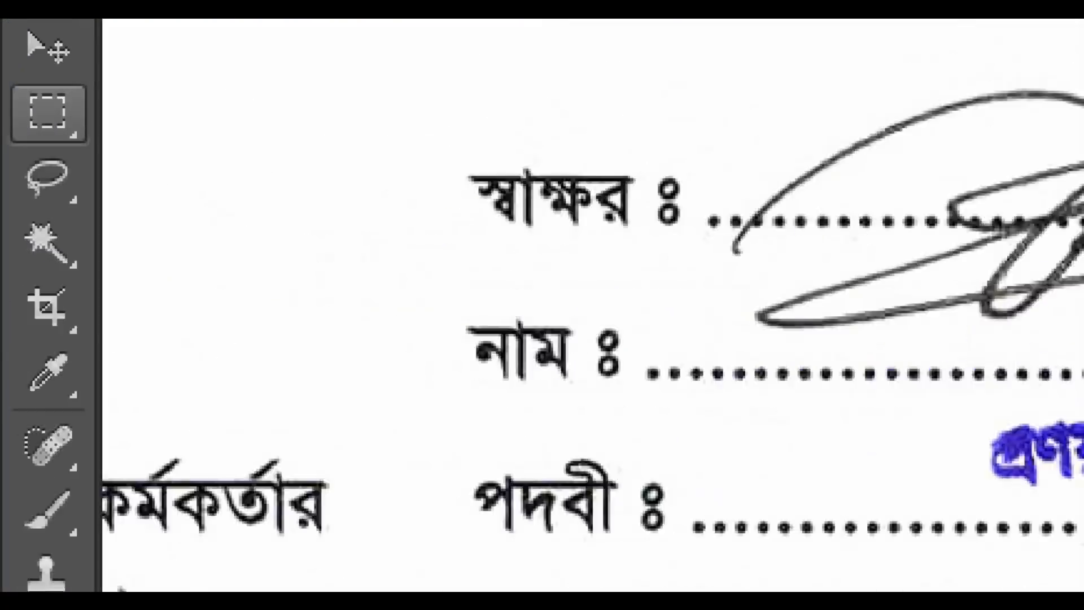
left_click(18, 124)
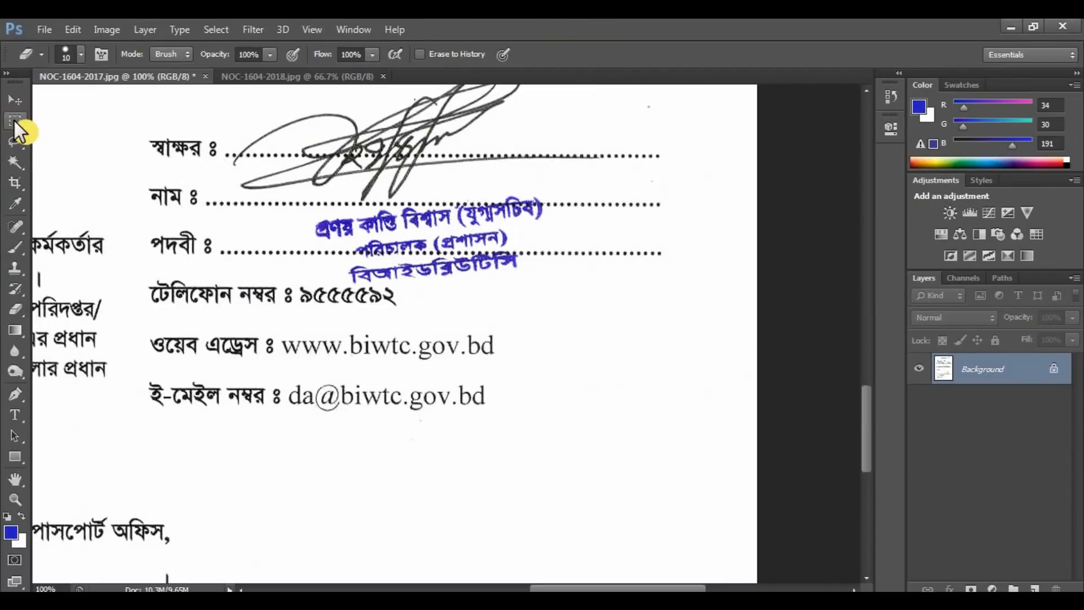
left_click(15, 120)
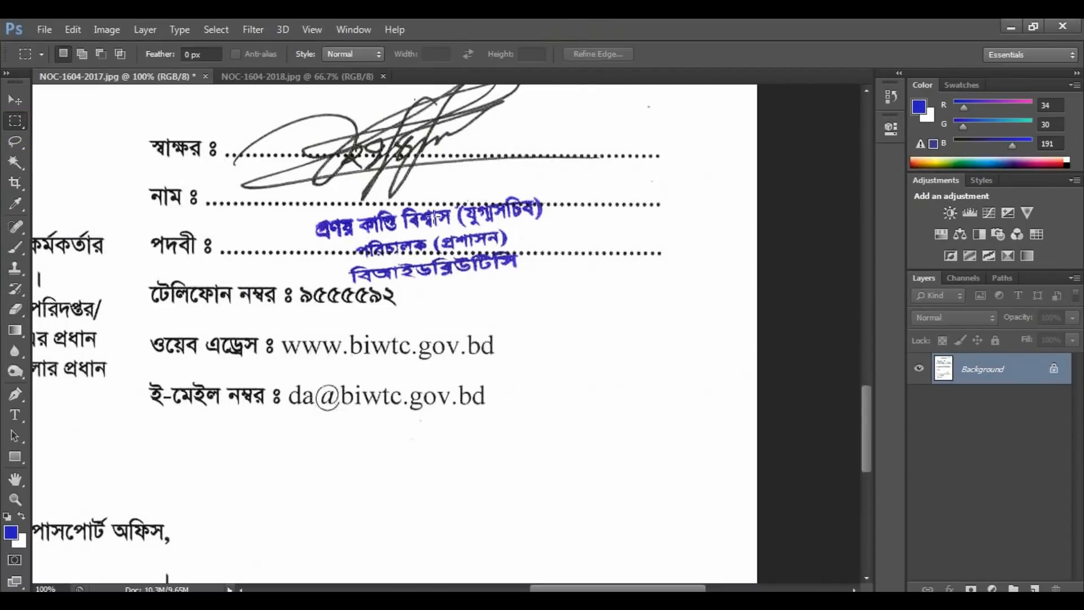
left_click_drag(554, 188, 664, 270)
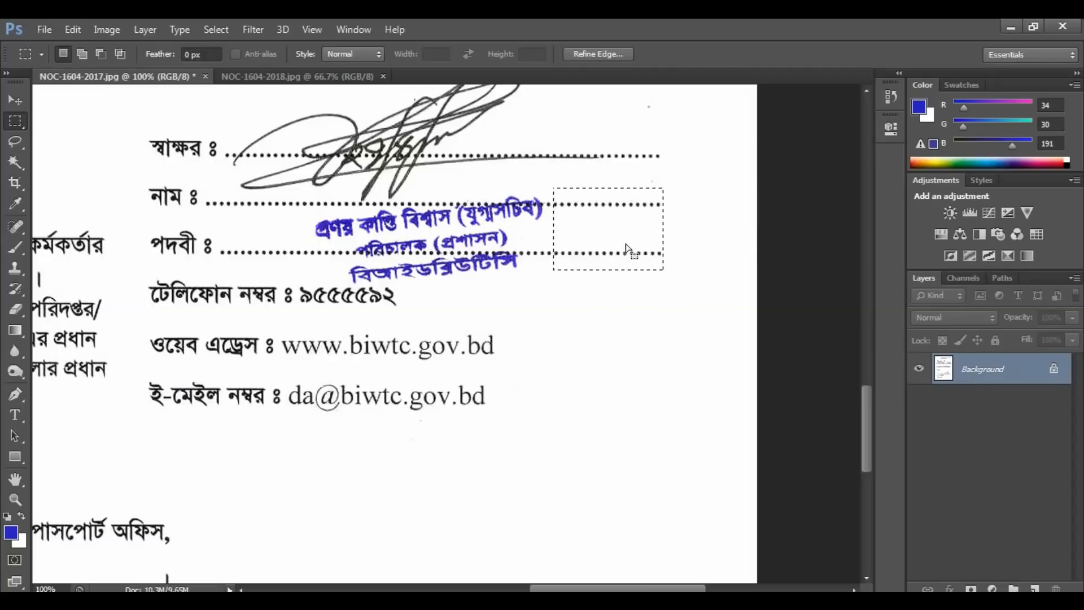
key("ctrl+1")
left_click(26, 102)
left_click(32, 100)
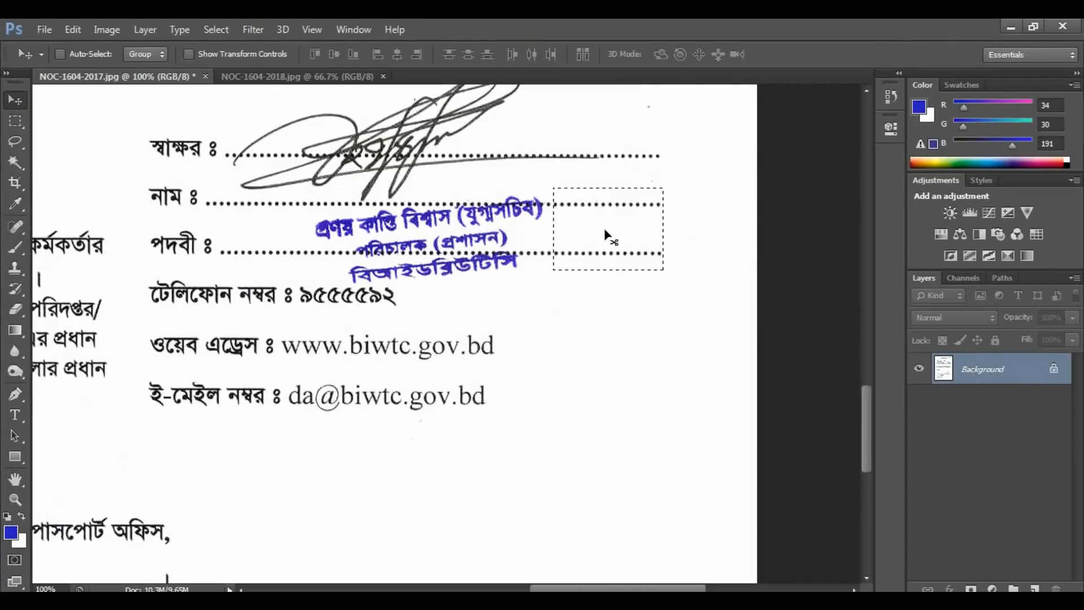
left_click_drag(606, 234, 655, 188)
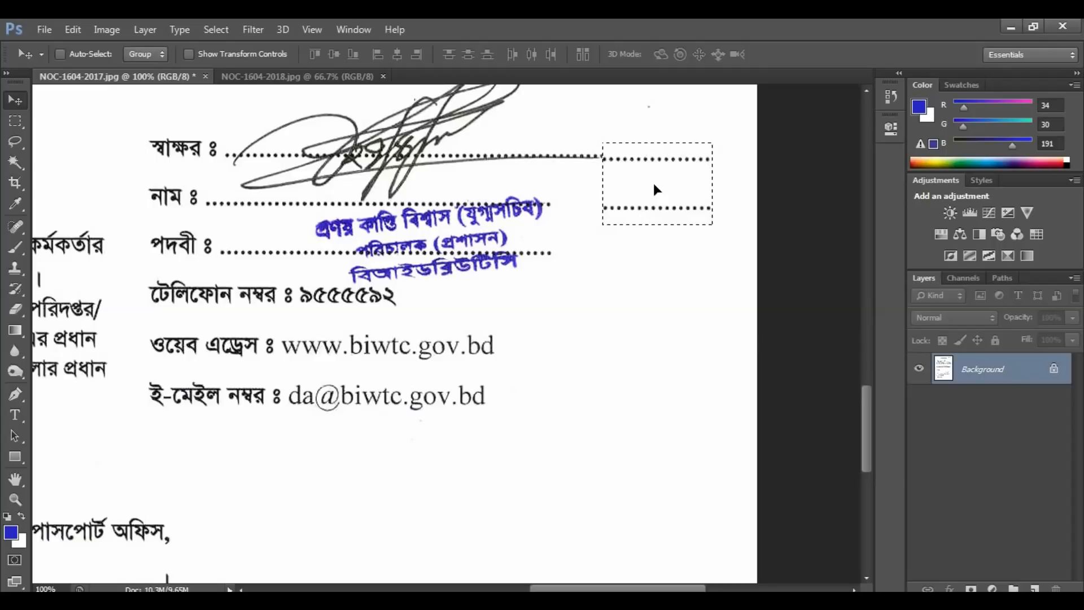
key("ctrl+z")
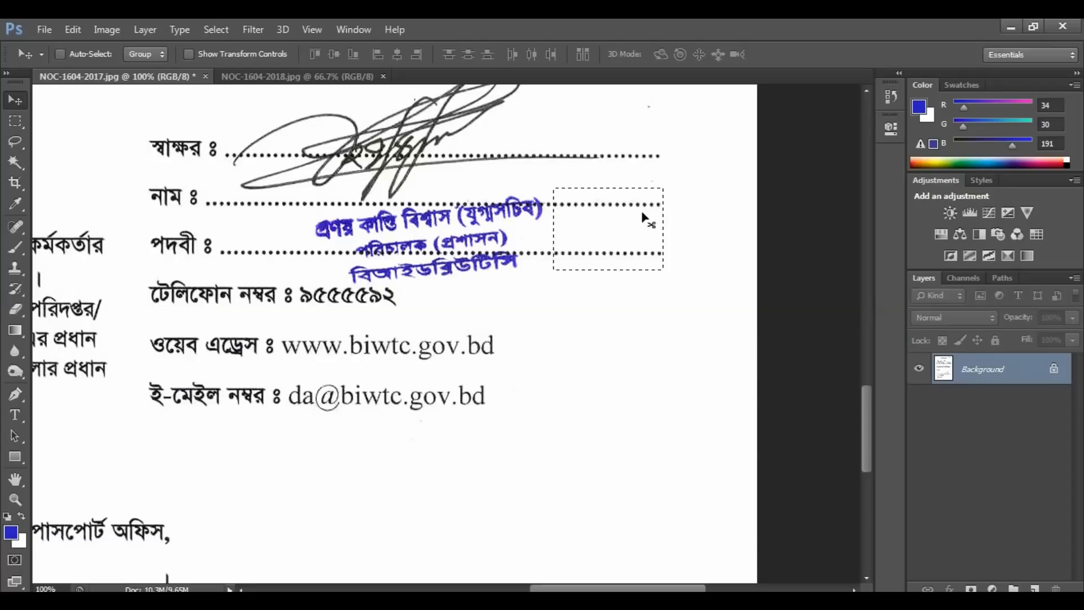
left_click_drag(635, 221, 640, 321)
key("ctrl+z")
- Cover the blue stamp text on the নাম and পদবী lines with copies of the selected dotted-line patch, and deselect
key("shift")
key("alt")
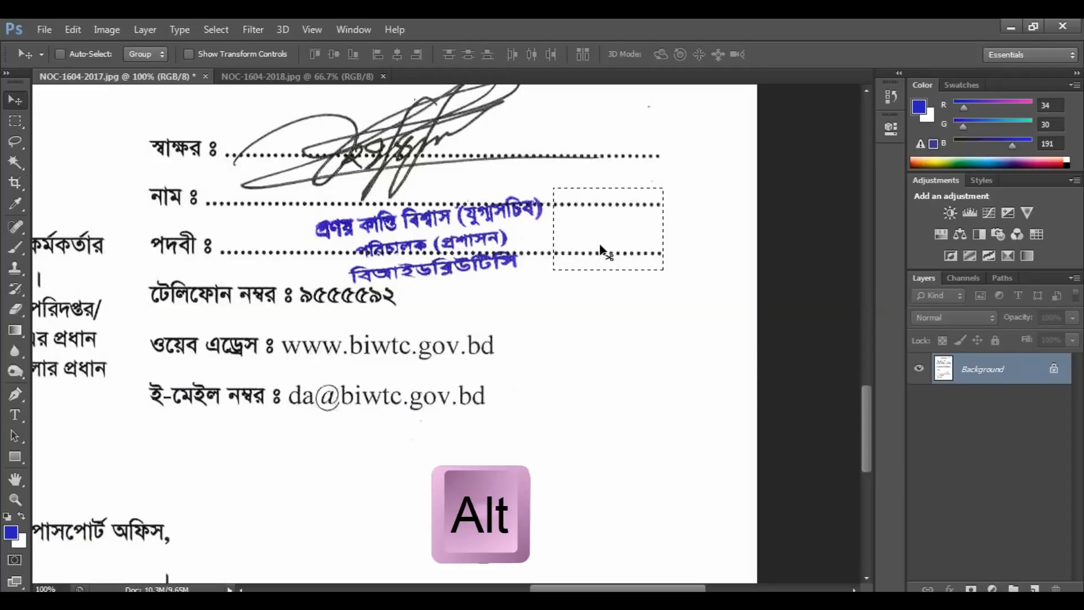
left_click_drag(602, 250, 357, 234)
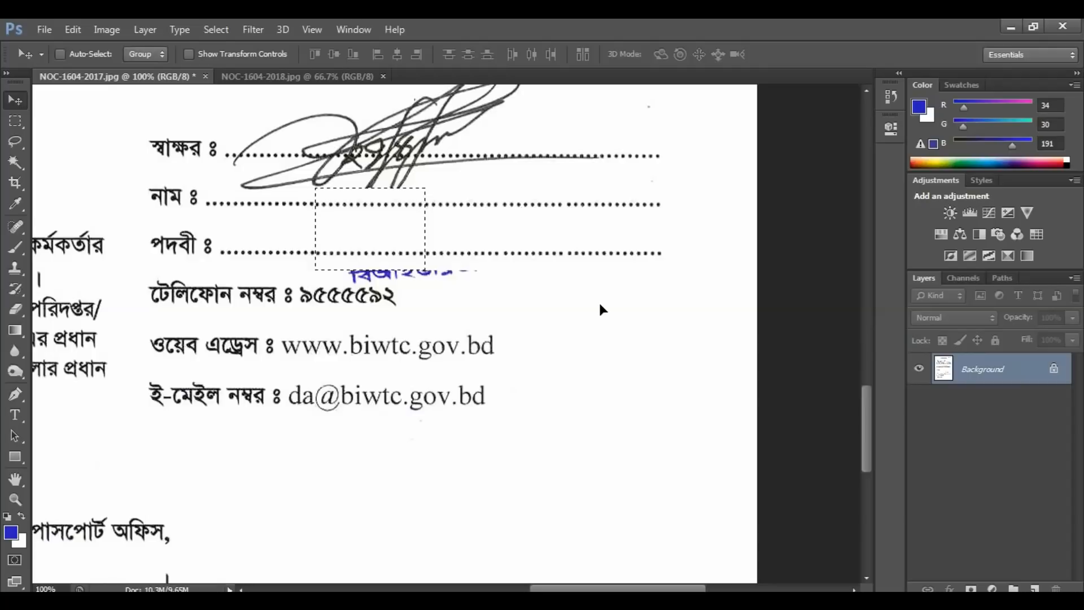
key("ctrl+d")
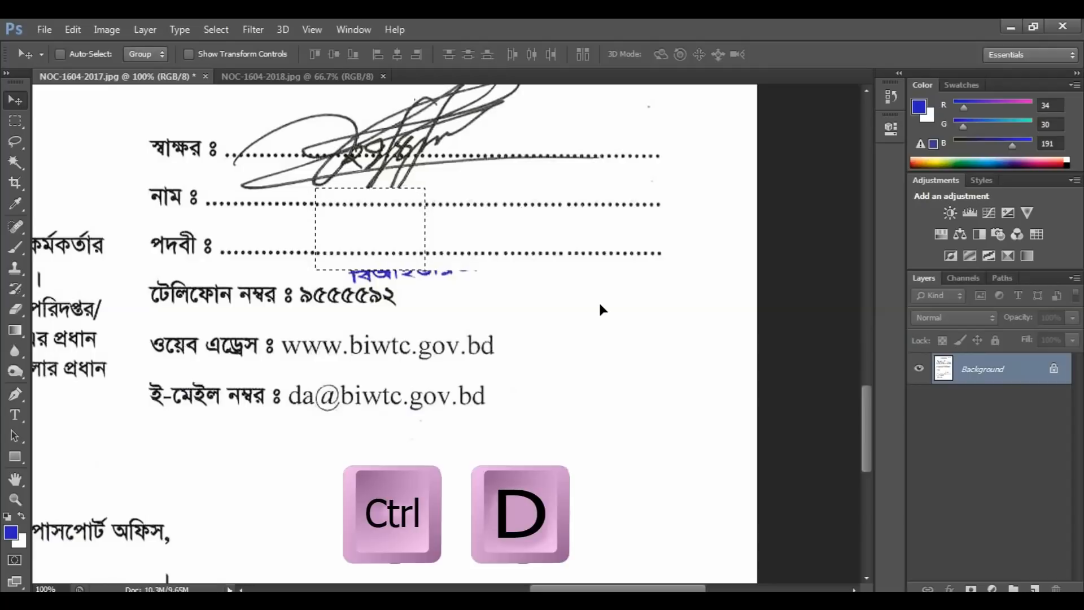
- Erase the purple round seal's rings, stars and lettering around the black oval with a 40 px Eraser
key("ctrl+minus")
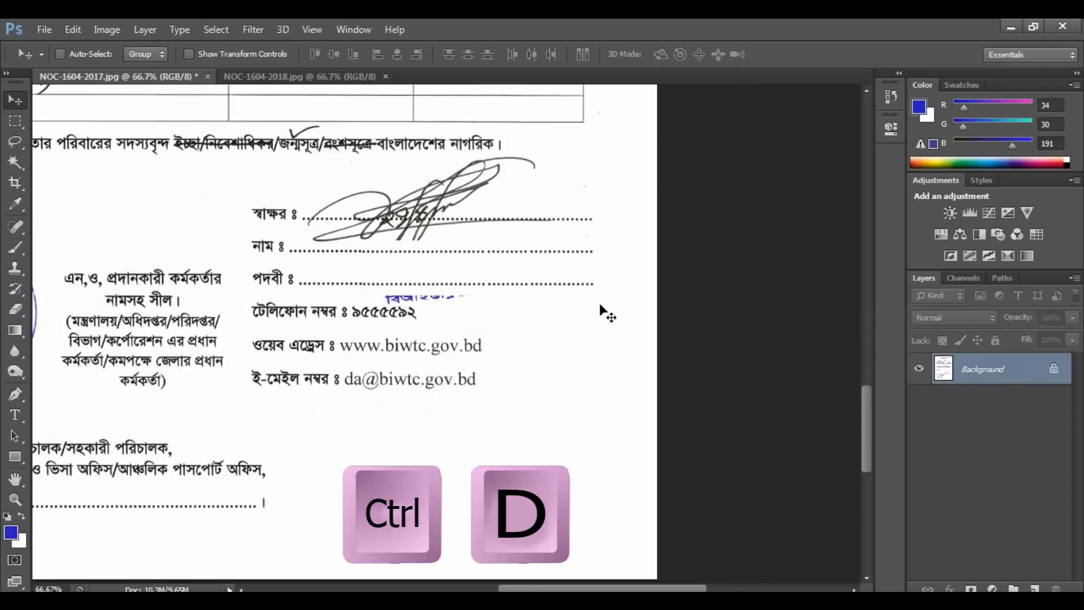
left_click_drag(416, 283, 566, 377)
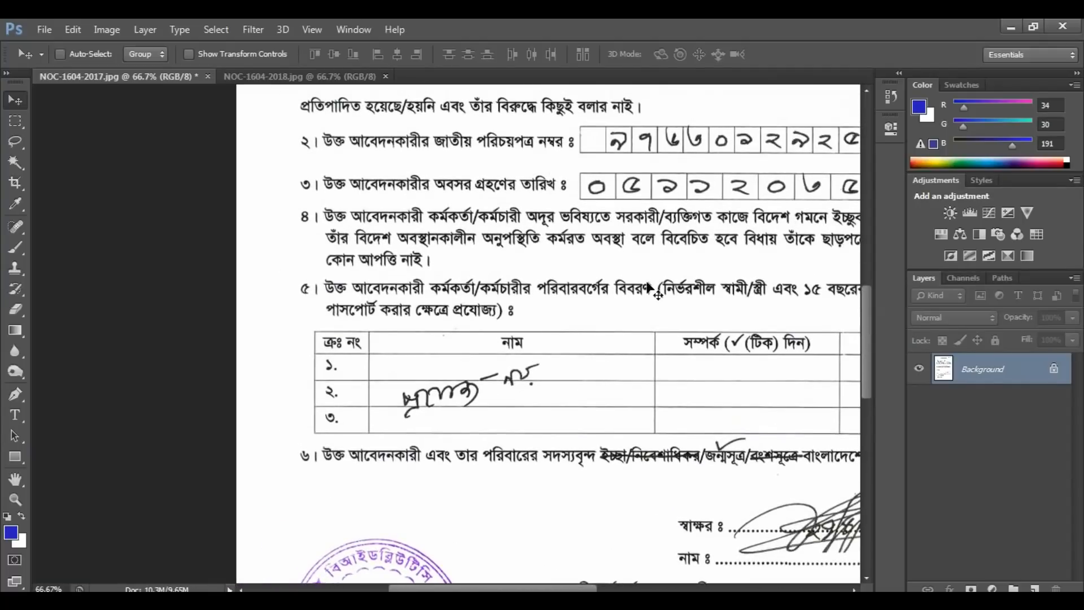
left_click_drag(722, 214, 624, 277)
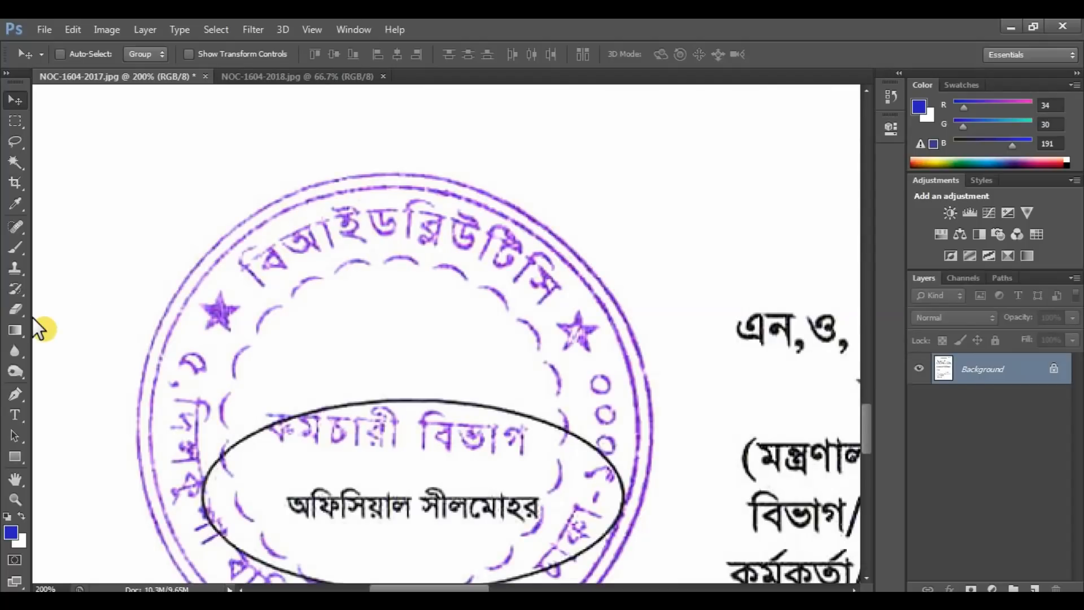
left_click(16, 311)
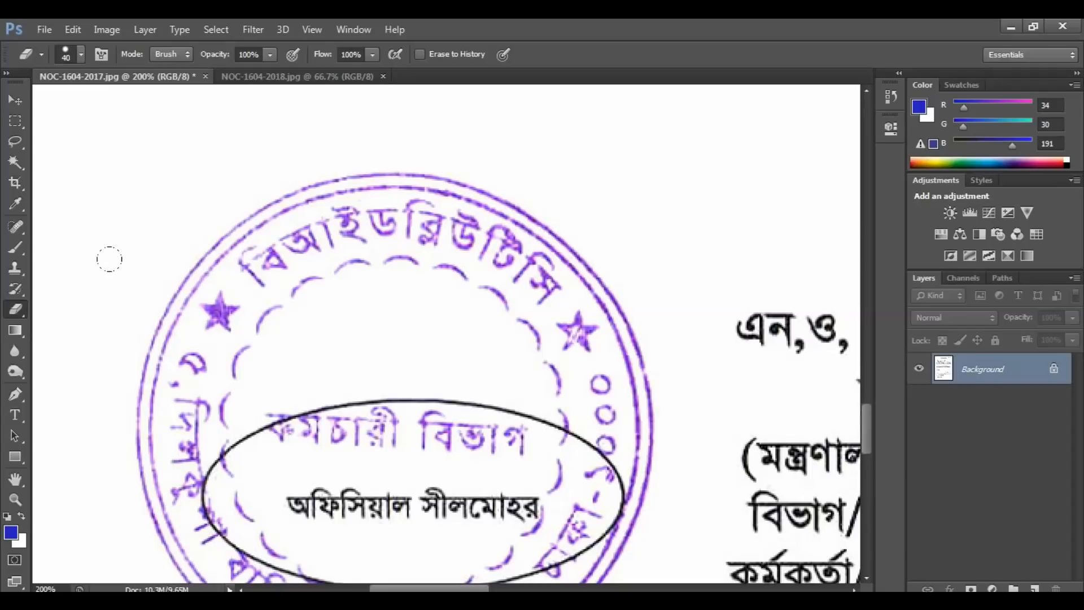
mouse_move(109, 260)
left_mouse_down()
mouse_move(373, 183)
mouse_move(230, 202)
mouse_move(376, 128)
mouse_move(517, 138)
mouse_move(357, 182)
mouse_move(497, 259)
mouse_move(532, 245)
left_mouse_up()
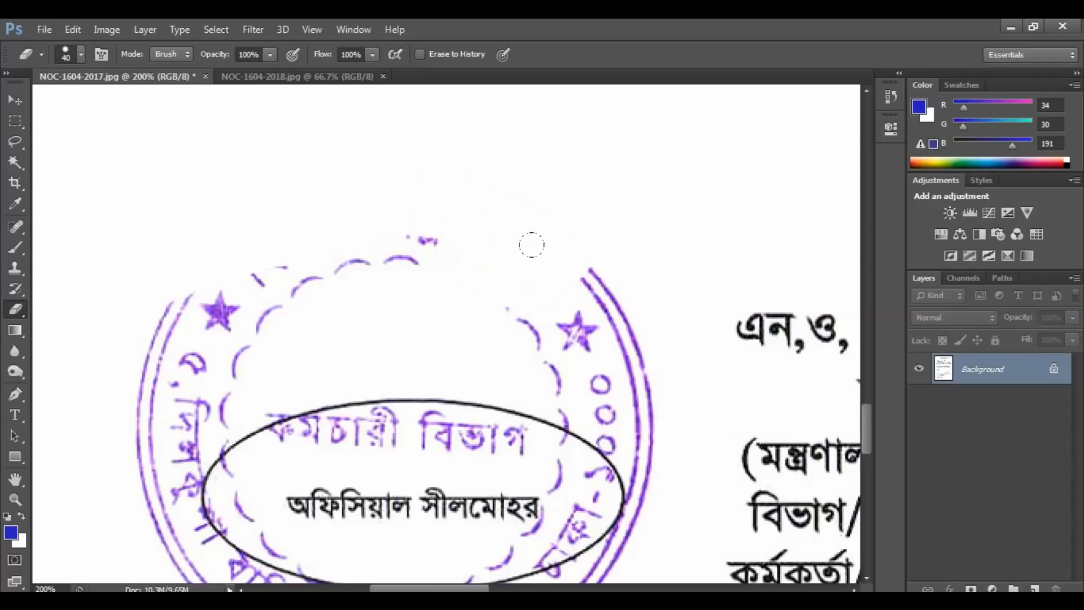
mouse_move(582, 298)
left_mouse_down()
mouse_move(586, 351)
mouse_move(624, 300)
mouse_move(624, 442)
mouse_move(540, 373)
mouse_move(569, 435)
left_mouse_up()
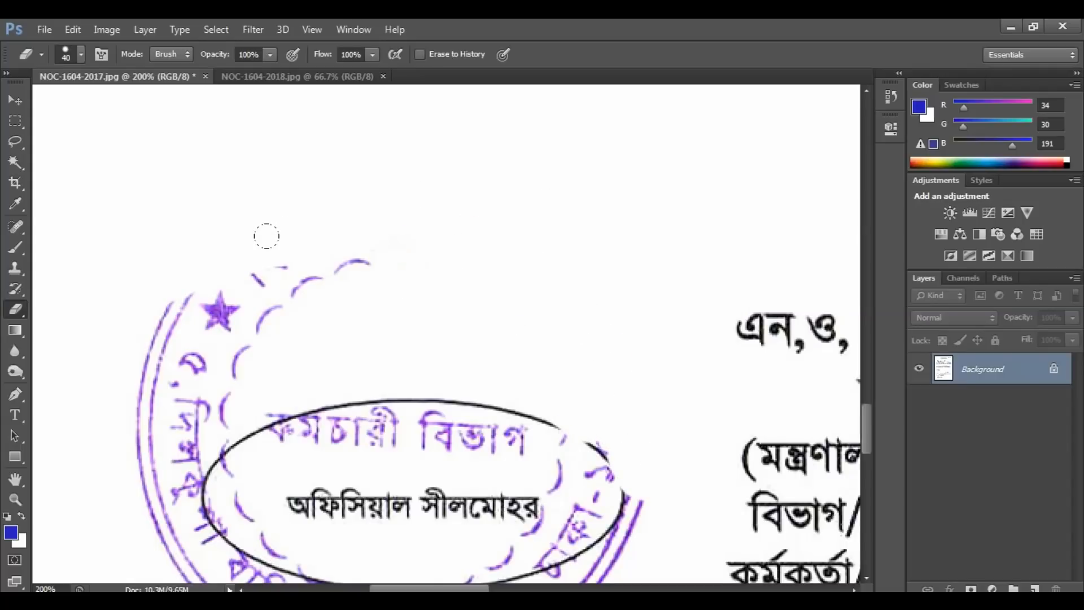
mouse_move(267, 236)
left_mouse_down()
mouse_move(123, 355)
mouse_move(189, 485)
left_mouse_up()
left_click_drag(181, 525, 321, 232)
mouse_move(322, 277)
left_mouse_down()
mouse_move(808, 256)
mouse_move(513, 316)
mouse_move(363, 281)
mouse_move(352, 246)
left_mouse_up()
mouse_move(559, 169)
left_mouse_down()
mouse_move(546, 358)
mouse_move(555, 226)
left_mouse_up()
mouse_move(565, 307)
left_mouse_down()
mouse_move(343, 299)
mouse_move(499, 273)
left_mouse_up()
- Erase the remaining purple seal traces inside and along the black oval with an 8 px Eraser, keeping the printed words
key("bracketleft")
key("bracketleft")
key("bracketleft")
key("bracketleft")
key("bracketleft")
key("ctrl+plus")
key("ctrl+plus")
key("ctrl+plus")
mouse_move(404, 246)
left_mouse_down()
mouse_move(361, 242)
mouse_move(287, 265)
left_mouse_up()
left_click_drag(327, 221, 277, 226)
left_click_drag(182, 333, 161, 377)
left_click_drag(93, 387, 104, 477)
left_click_drag(148, 409, 161, 511)
left_click_drag(263, 443, 295, 197)
left_click_drag(291, 269, 433, 408)
left_click_drag(816, 372, 485, 260)
left_click_drag(482, 263, 424, 315)
left_click_drag(520, 248, 646, 175)
left_click_drag(663, 104, 558, 267)
left_click_drag(590, 158, 561, 268)
mouse_move(574, 198)
left_mouse_down()
mouse_move(649, 284)
mouse_move(620, 417)
mouse_move(667, 197)
left_mouse_up()
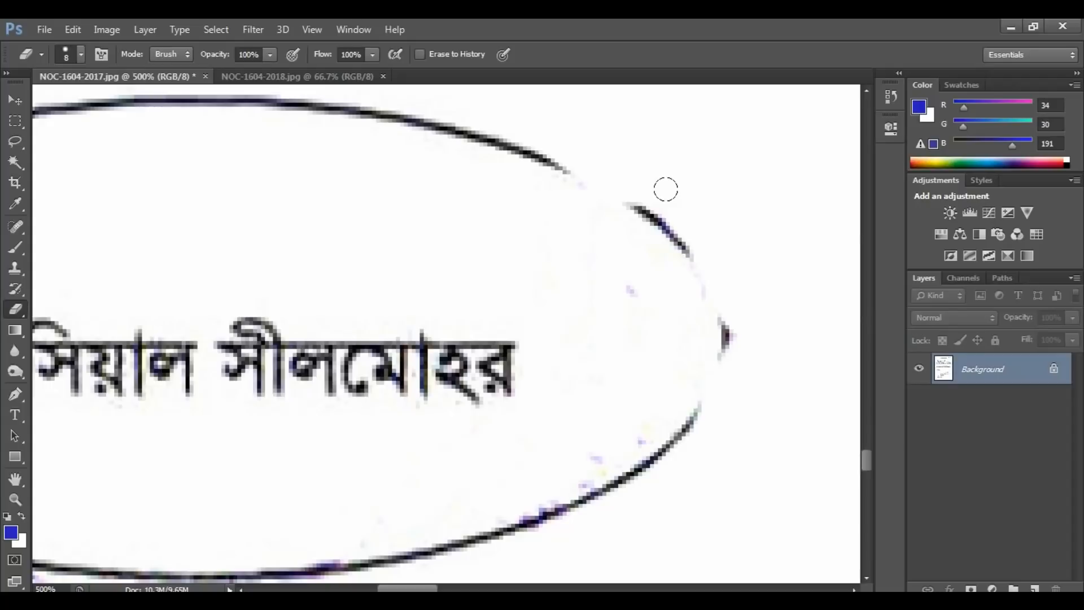
- Restore the broken oval outline with an 8 px History Brush and erase the purple specks beside it with the Eraser
key("ctrl+minus")
key("ctrl+minus")
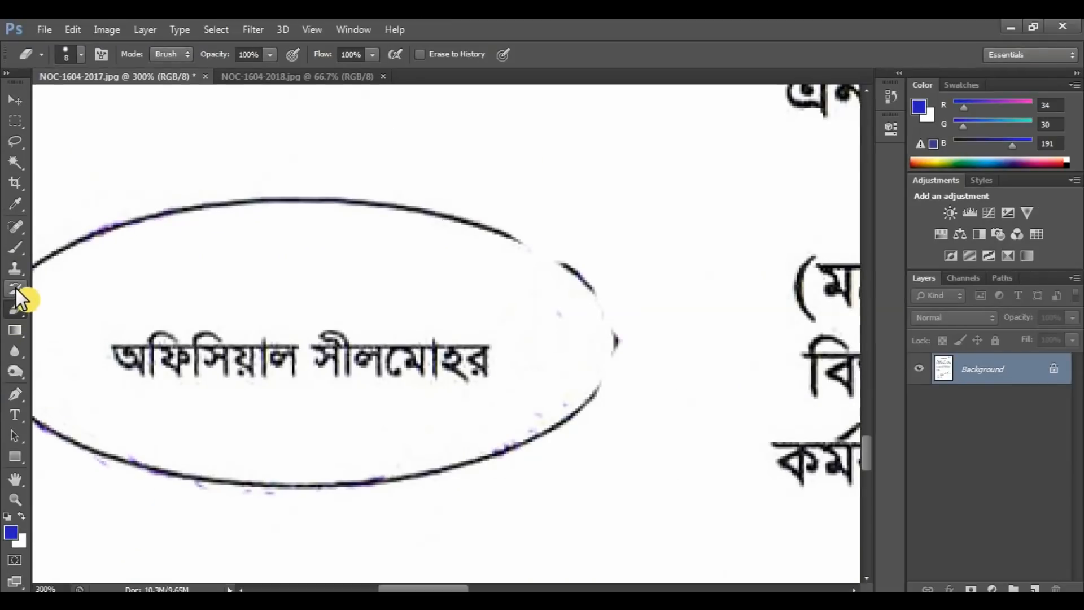
left_click(15, 288)
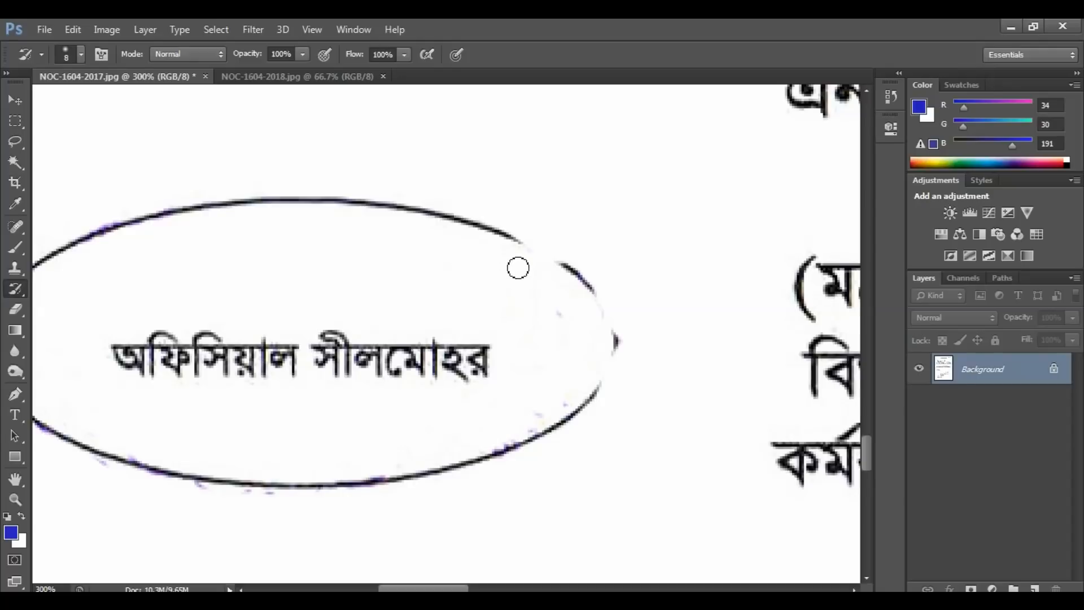
mouse_move(517, 246)
left_mouse_down()
mouse_move(547, 257)
mouse_move(607, 315)
mouse_move(612, 363)
mouse_move(593, 402)
left_mouse_up()
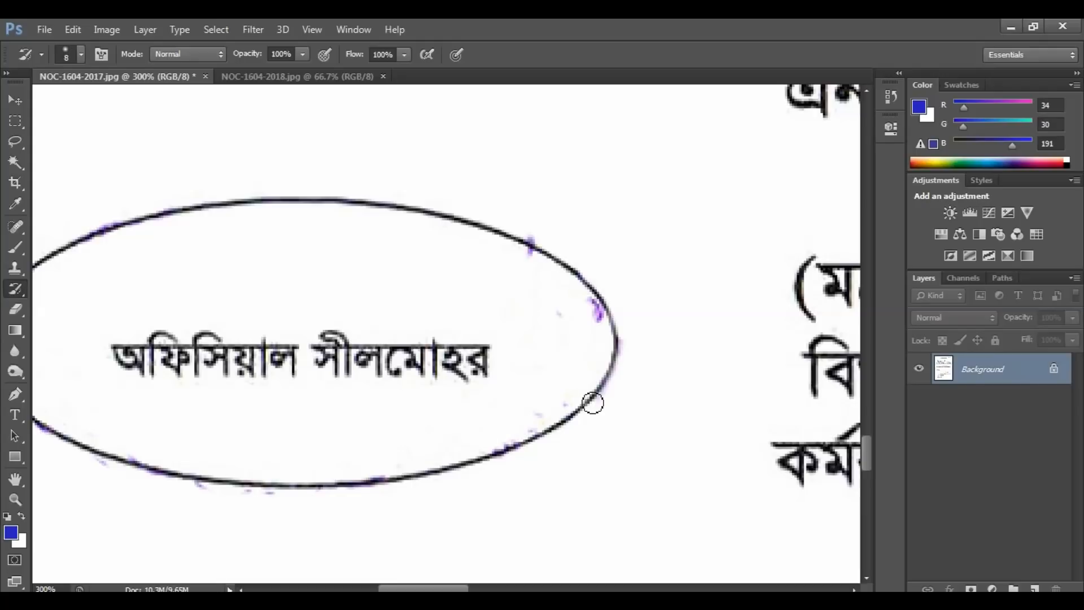
left_click(16, 310)
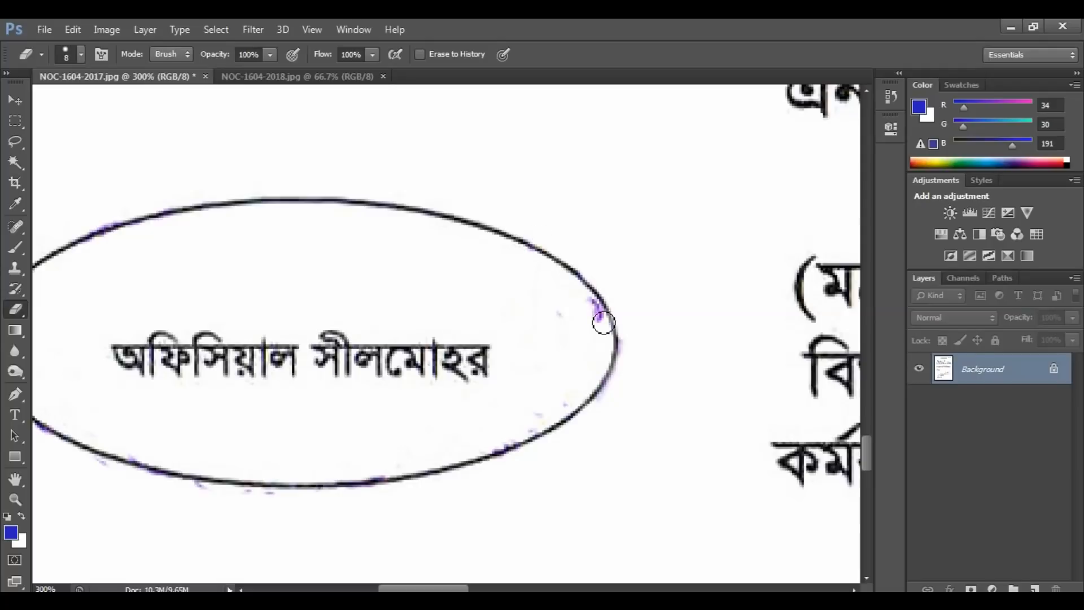
left_click_drag(598, 325, 590, 310)
- Erase the signature around the স্বাক্ষর line and the leftover blue stamp text above the telephone number with a 30 px Eraser
key("ctrl+minus")
key("ctrl+minus")
key("ctrl+minus")
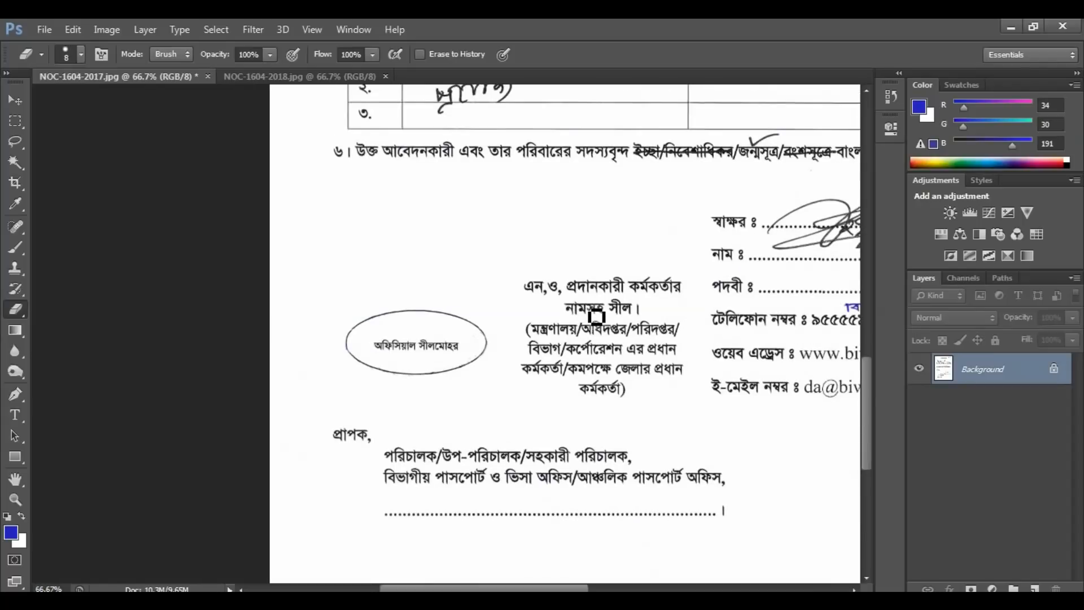
left_click_drag(741, 295, 580, 385)
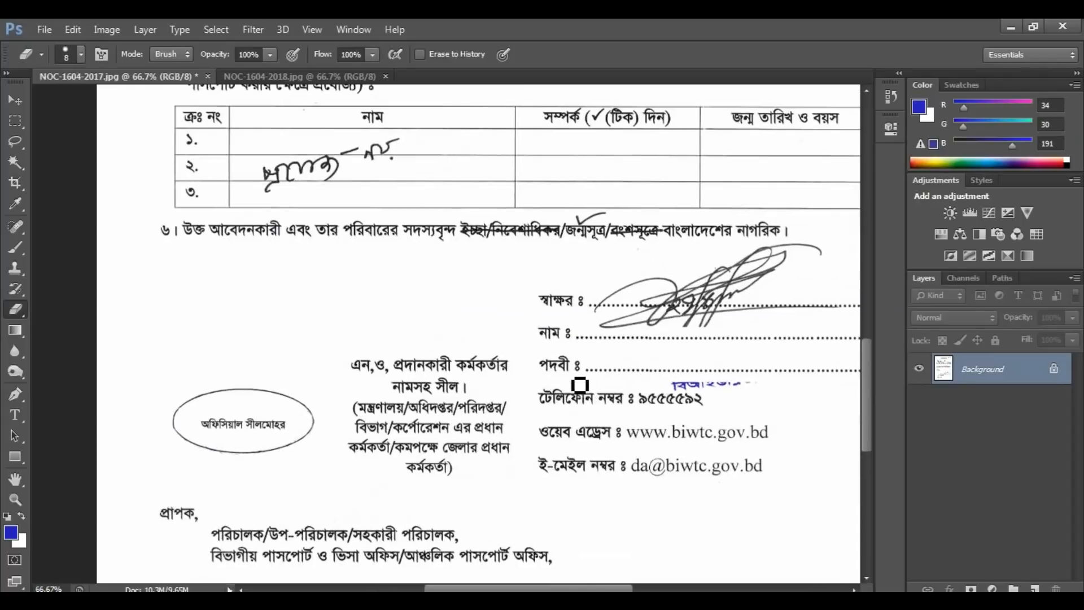
key("ctrl+plus")
mouse_move(626, 351)
left_mouse_down()
mouse_move(494, 344)
mouse_move(475, 312)
mouse_move(672, 302)
mouse_move(555, 299)
left_mouse_up()
key("bracketright")
key("bracketright")
key("bracketright")
key("bracketright")
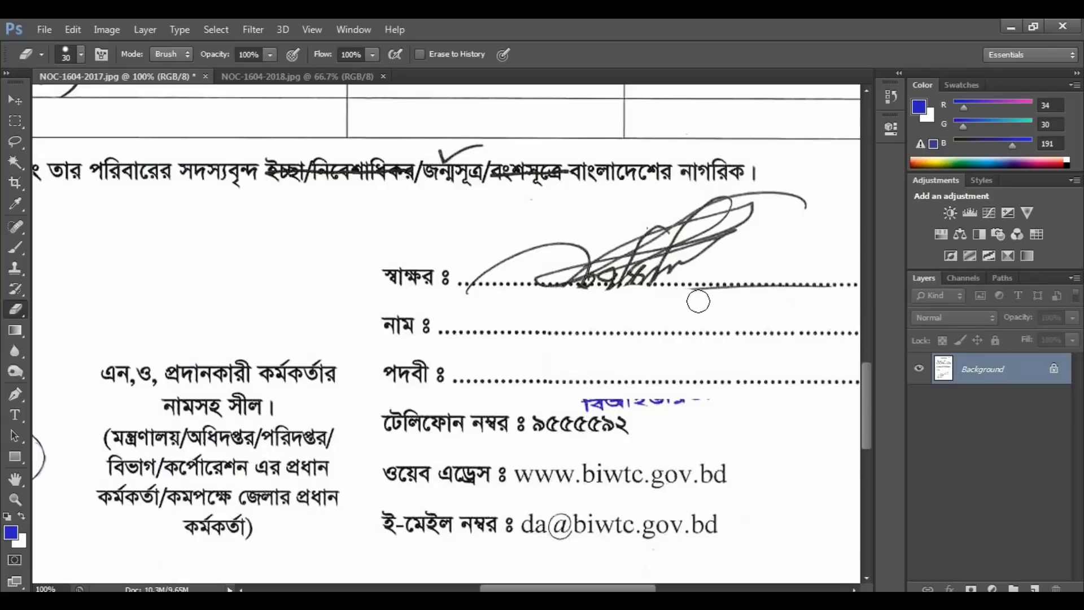
mouse_move(698, 302)
left_mouse_down()
mouse_move(767, 220)
mouse_move(527, 247)
mouse_move(467, 300)
mouse_move(586, 266)
mouse_move(641, 269)
mouse_move(581, 298)
left_mouse_up()
left_click_drag(648, 348, 543, 295)
mouse_move(591, 351)
left_mouse_down()
mouse_move(476, 346)
mouse_move(599, 350)
mouse_move(477, 349)
left_mouse_up()
key("ctrl+z")
- Erase the signature remnants between the dots of the স্বাক্ষর line with a 3 px and then a 2 px Eraser
key("ctrl+plus")
key("ctrl+plus")
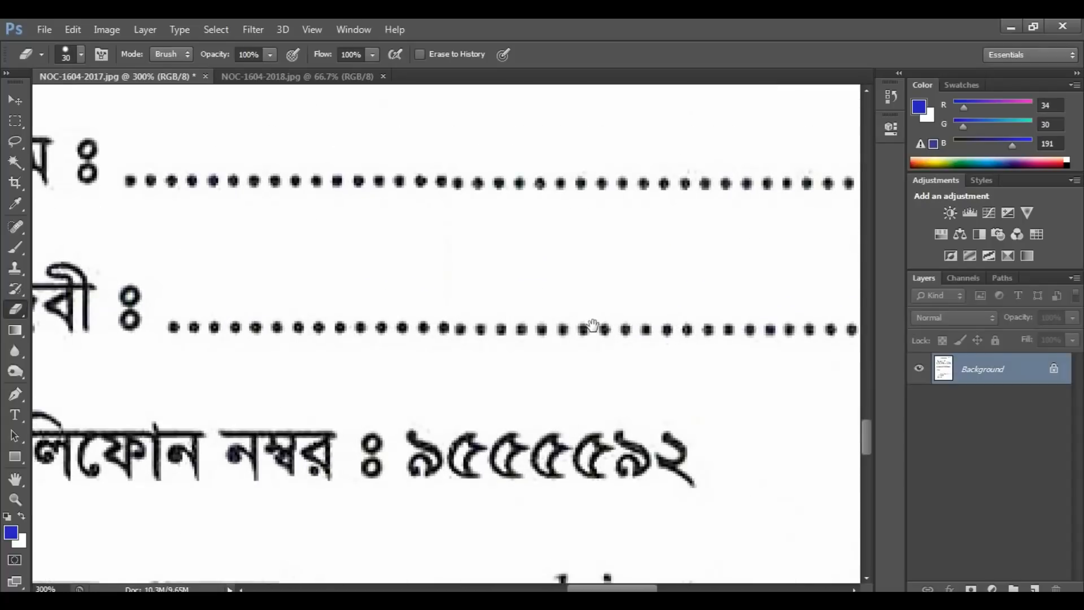
left_click_drag(592, 327, 552, 472)
left_click_drag(567, 302, 558, 426)
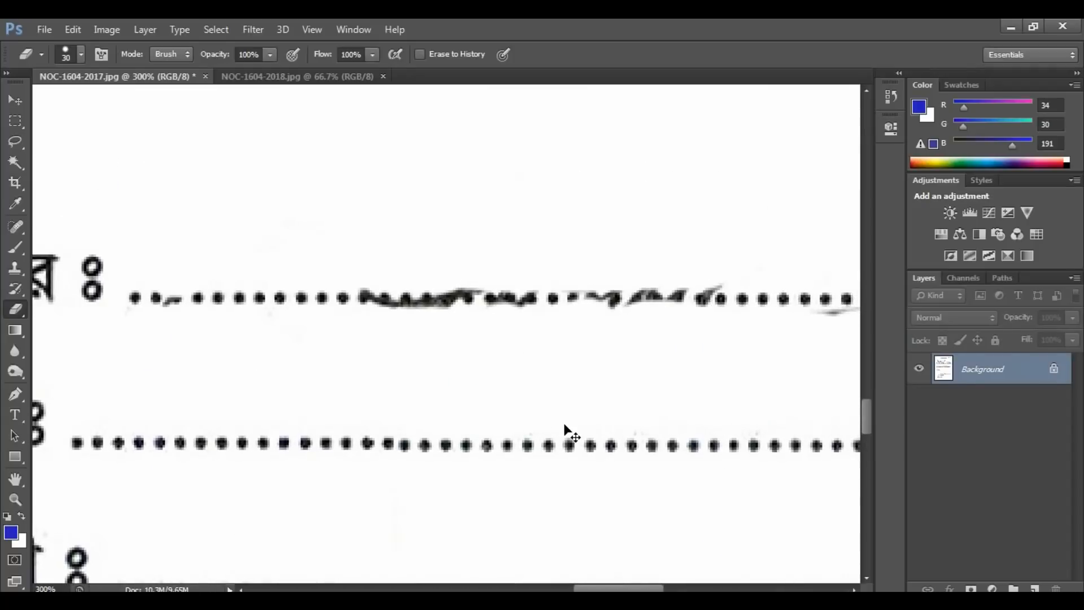
key("ctrl+plus")
key("ctrl+plus")
key("ctrl+plus")
key("ctrl+plus")
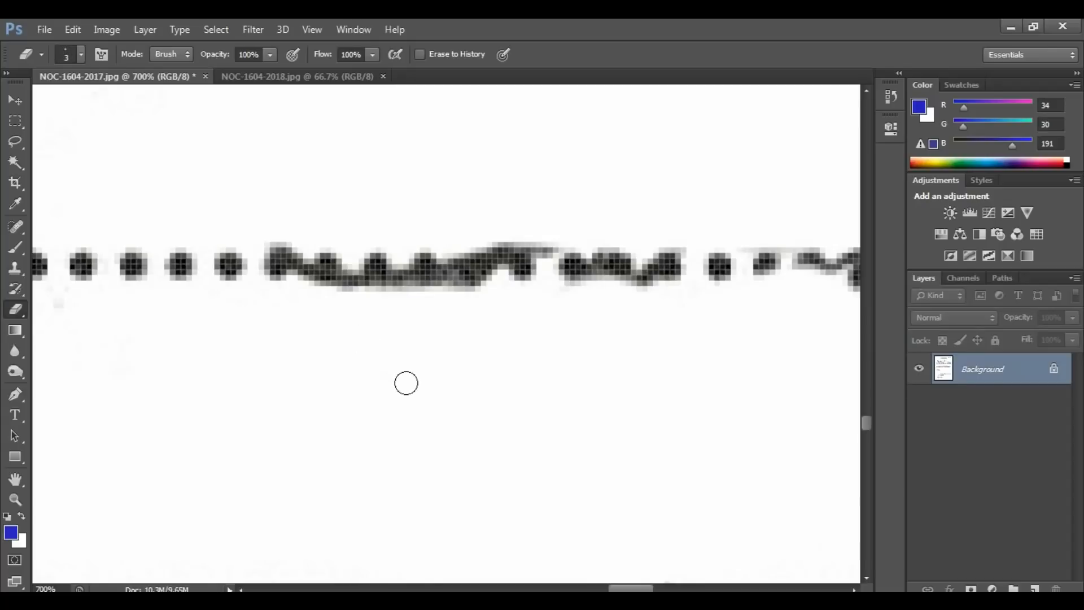
mouse_move(356, 265)
left_mouse_down()
mouse_move(346, 316)
mouse_move(313, 293)
mouse_move(309, 248)
mouse_move(315, 283)
left_mouse_up()
mouse_move(406, 288)
left_mouse_down()
mouse_move(407, 248)
mouse_move(399, 309)
mouse_move(415, 263)
mouse_move(418, 294)
mouse_move(450, 304)
mouse_move(457, 241)
mouse_move(459, 302)
mouse_move(459, 267)
mouse_move(506, 297)
mouse_move(488, 240)
mouse_move(504, 248)
mouse_move(504, 289)
mouse_move(522, 233)
mouse_move(499, 268)
mouse_move(495, 246)
mouse_move(501, 277)
mouse_move(541, 287)
mouse_move(553, 243)
left_mouse_up()
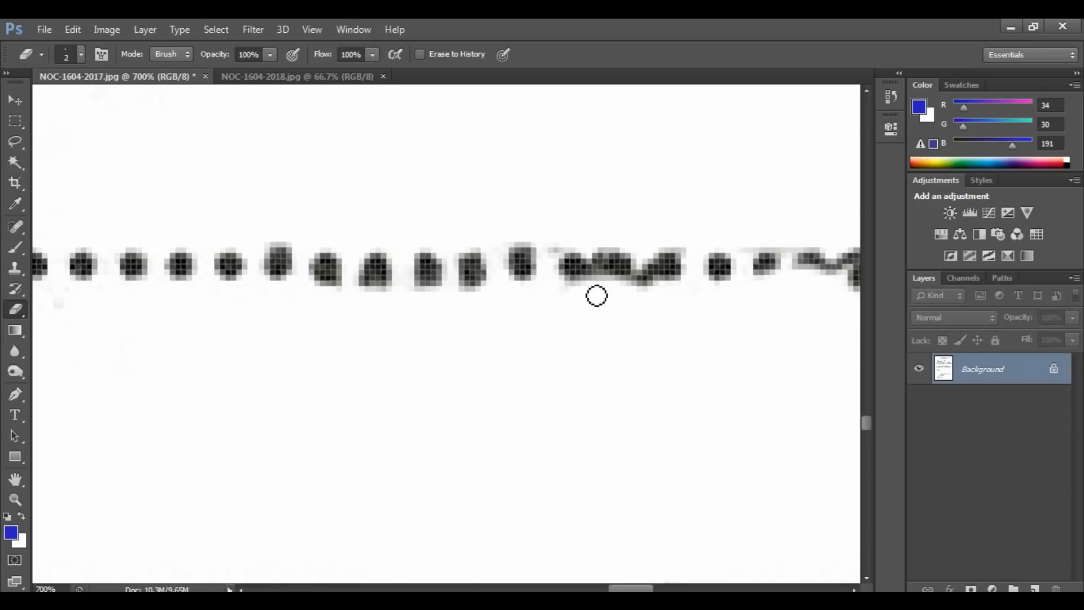
mouse_move(595, 296)
left_mouse_down()
mouse_move(603, 280)
mouse_move(598, 303)
mouse_move(635, 273)
mouse_move(636, 283)
mouse_move(649, 276)
mouse_move(656, 300)
mouse_move(647, 281)
left_mouse_up()
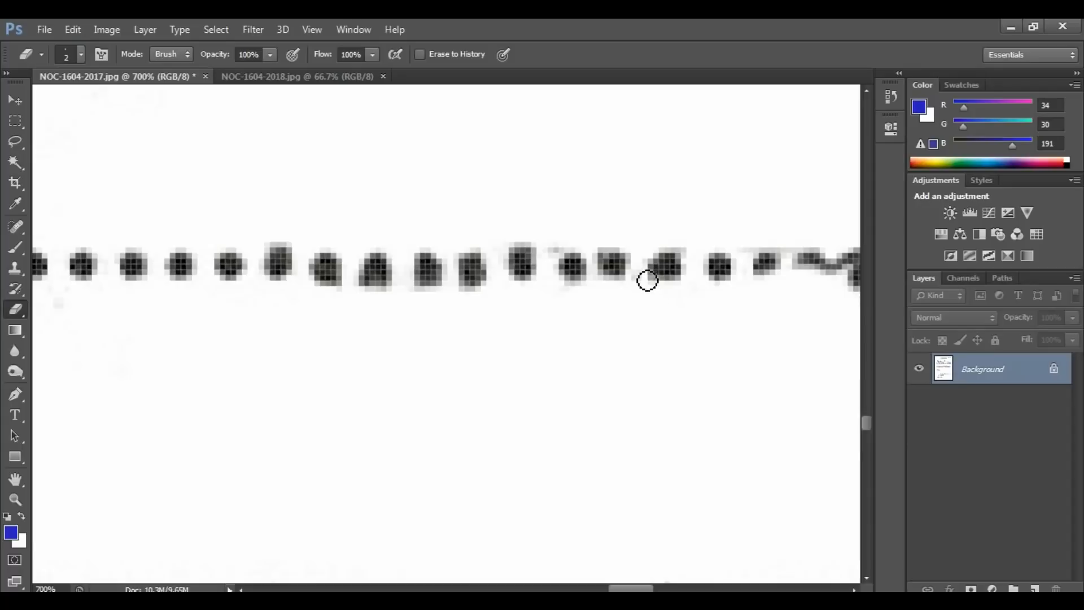
- Erase the handwritten name above the dotted জনাব line in the বিষয় row with a 50 px Eraser
key("ctrl+minus")
key("ctrl+minus")
key("ctrl+minus")
key("ctrl+minus")
key("ctrl+minus")
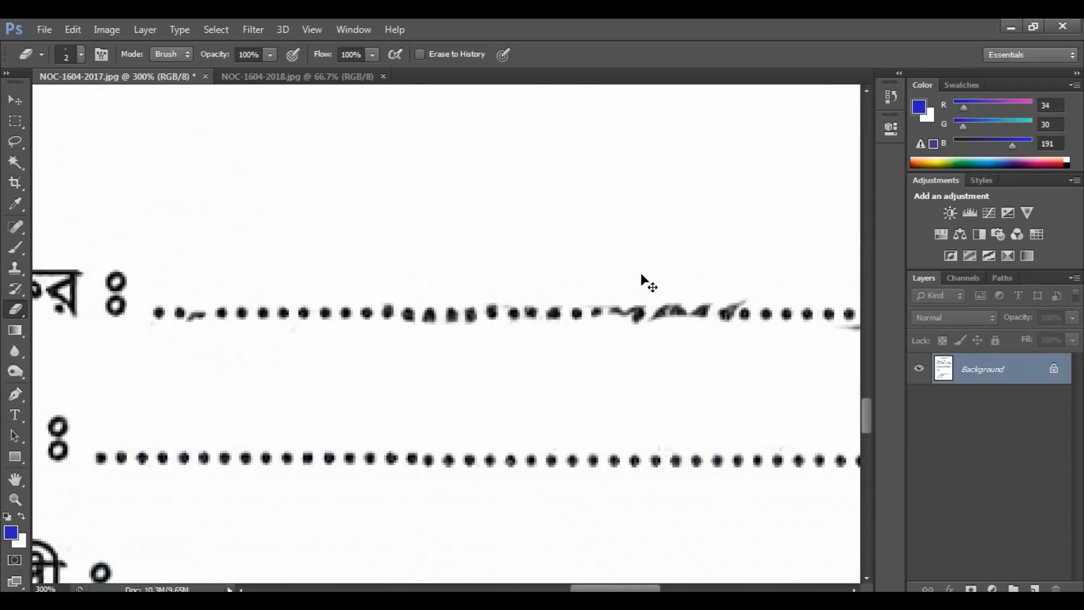
key("ctrl+minus")
key("ctrl+minus")
key("ctrl+minus")
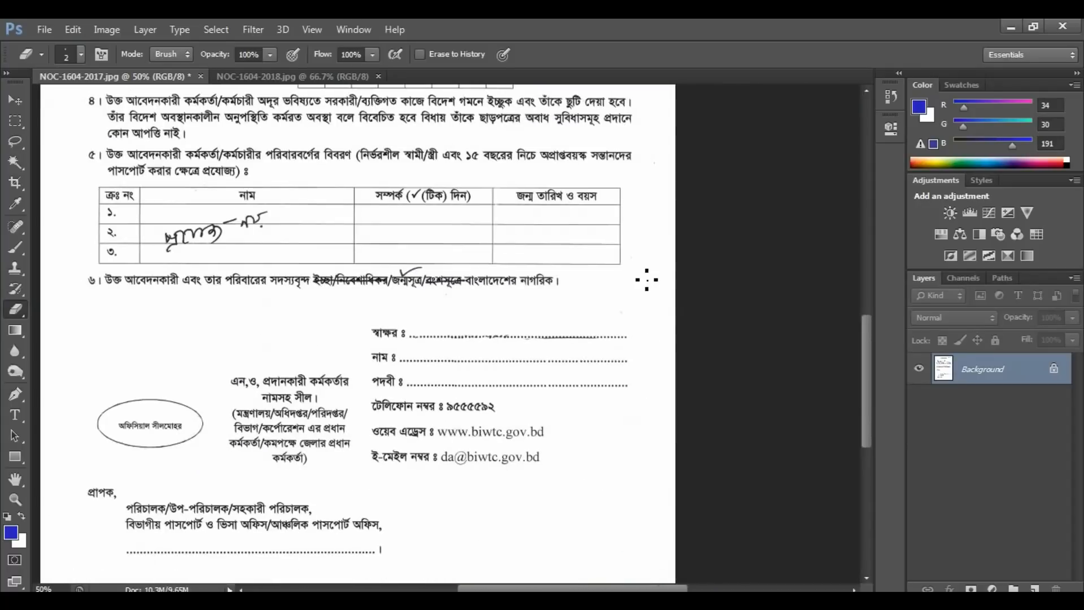
scroll(447, 217, "up", 10)
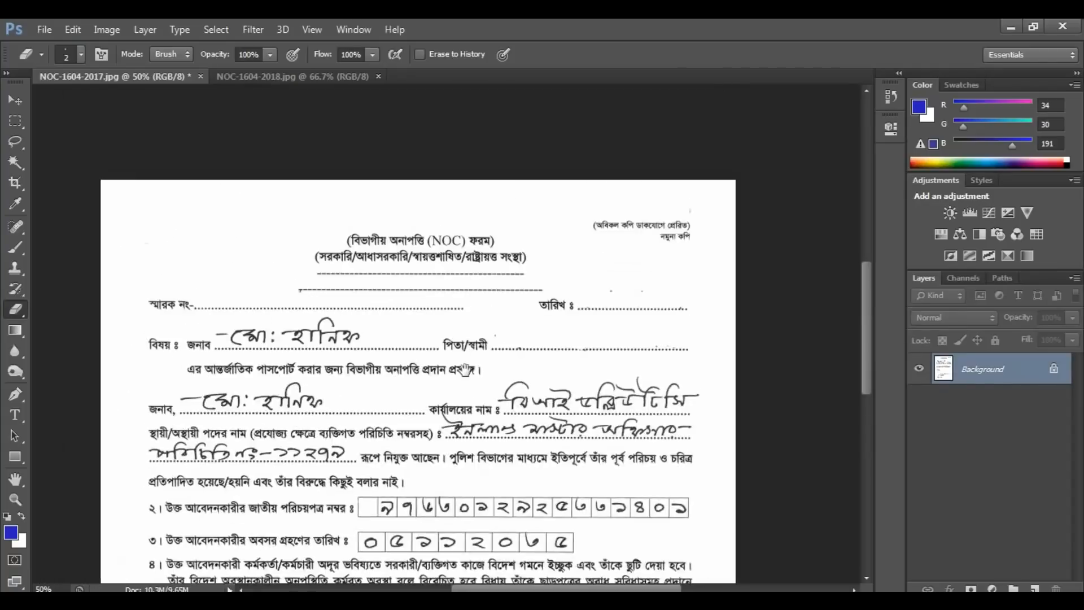
key("ctrl+plus")
key("ctrl+plus")
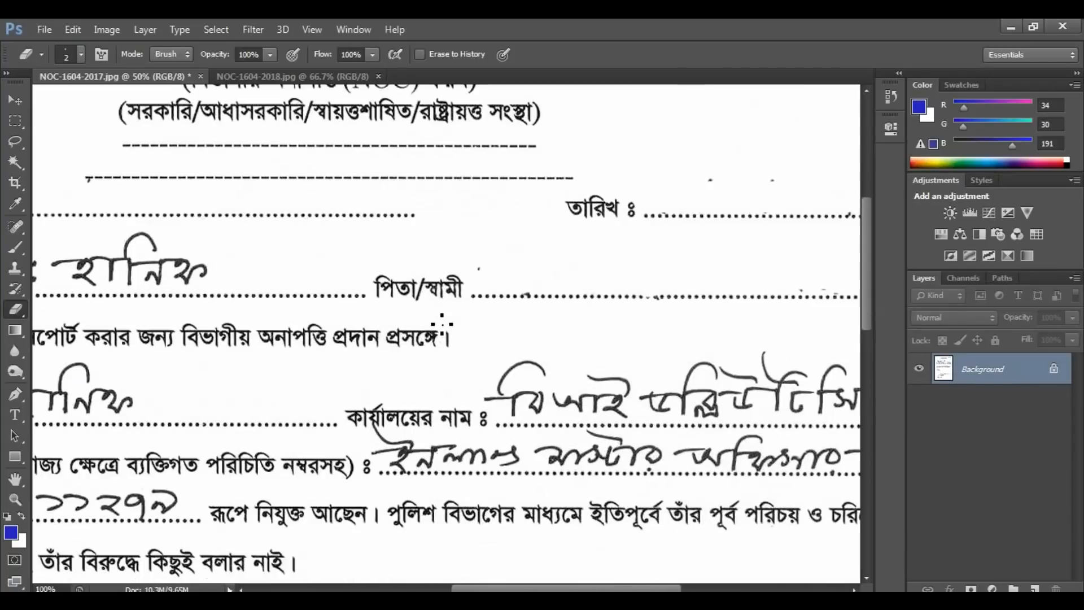
left_click_drag(266, 303, 346, 326)
key("bracketright")
key("bracketright")
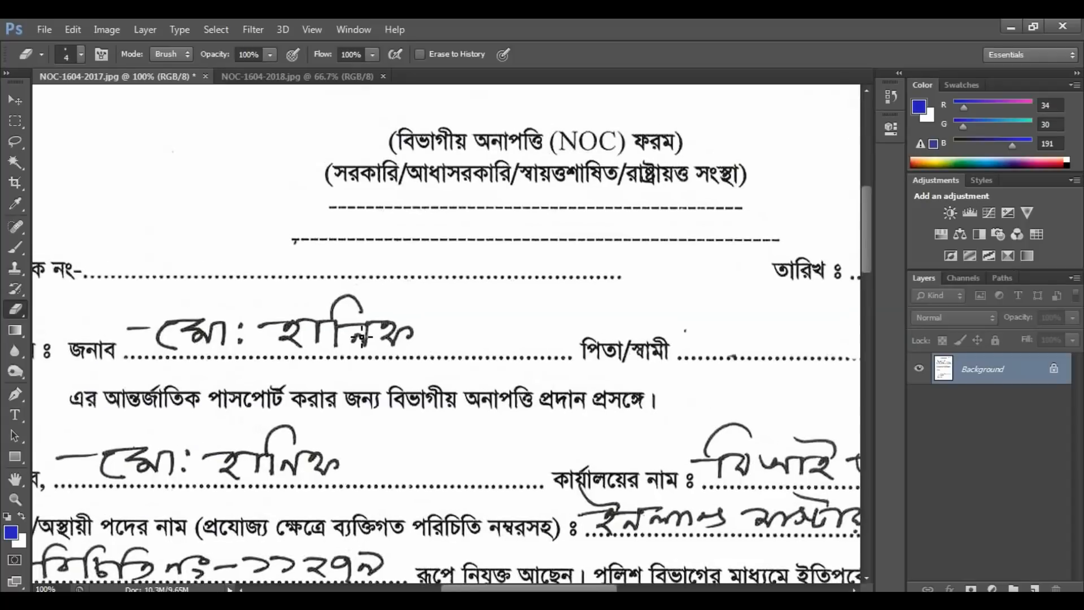
key("bracketright")
key("bracketright")
key("bracketright")
key("bracketright")
key("bracketright")
key("bracketright")
key("bracketright")
key("bracketright")
key("bracketright")
mouse_move(405, 322)
left_mouse_down()
mouse_move(395, 329)
mouse_move(335, 303)
mouse_move(285, 325)
mouse_move(296, 325)
mouse_move(155, 315)
mouse_move(163, 324)
left_mouse_up()
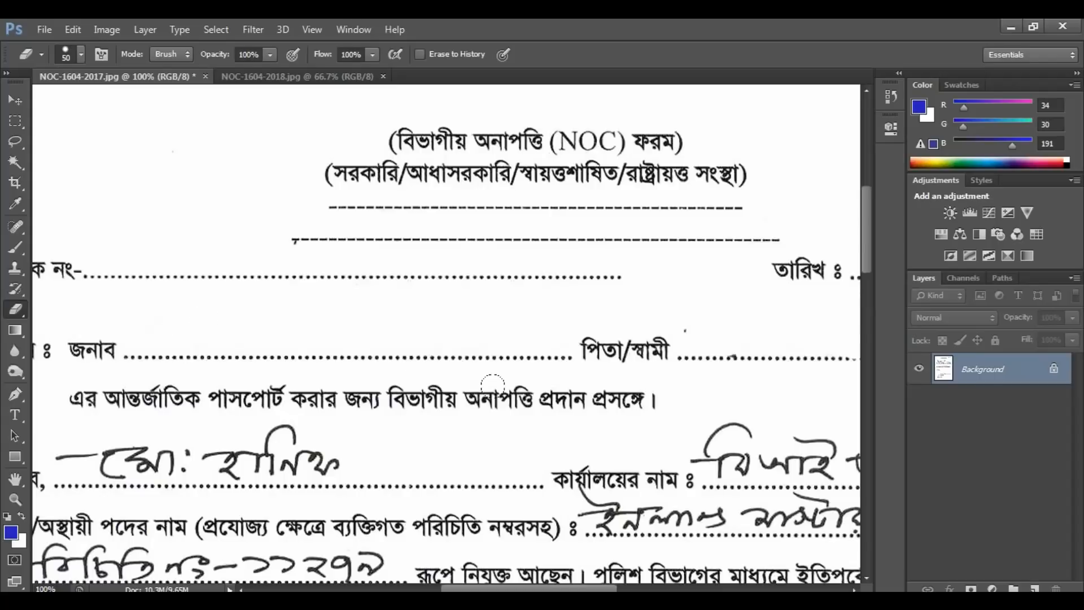
- Erase the handwritten name above the second জনাব line, before কার্যালয়ের নাম, with the 50 px Eraser
scroll(492, 385, "down", 3)
scroll(417, 375, "left", 2)
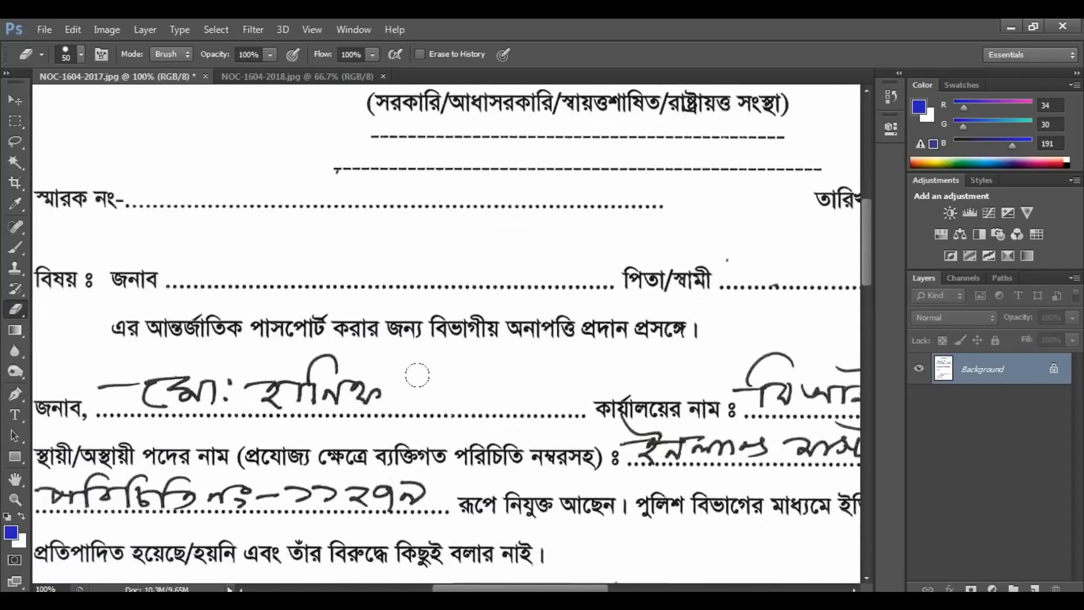
left_click_drag(384, 389, 112, 379)
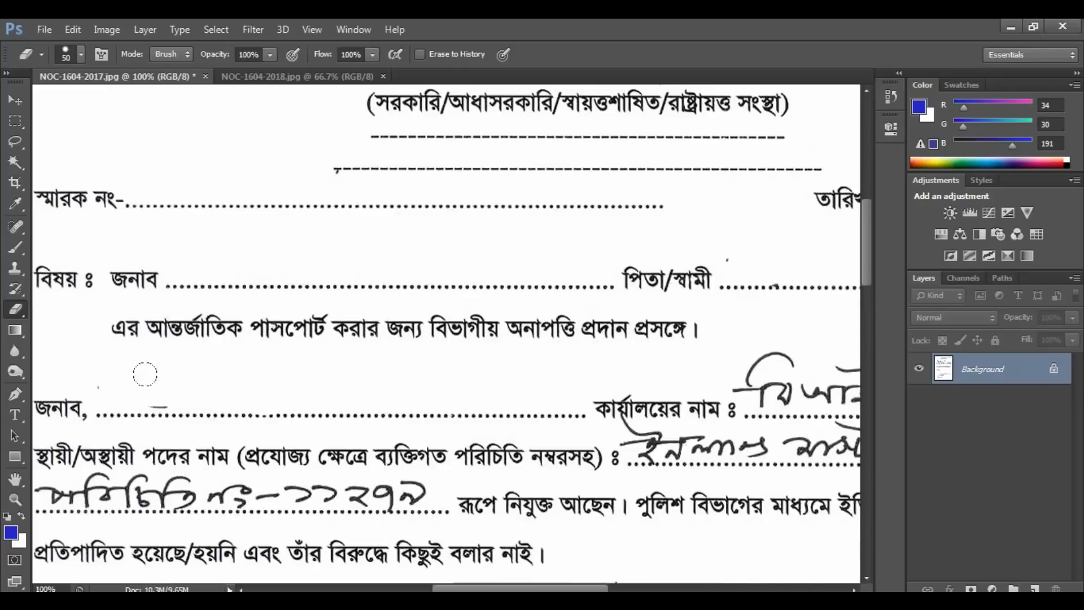
- Erase the handwritten office name above the কার্যালয়ের নাম dotted line with the 50 px Eraser
left_click_drag(512, 368, 325, 363)
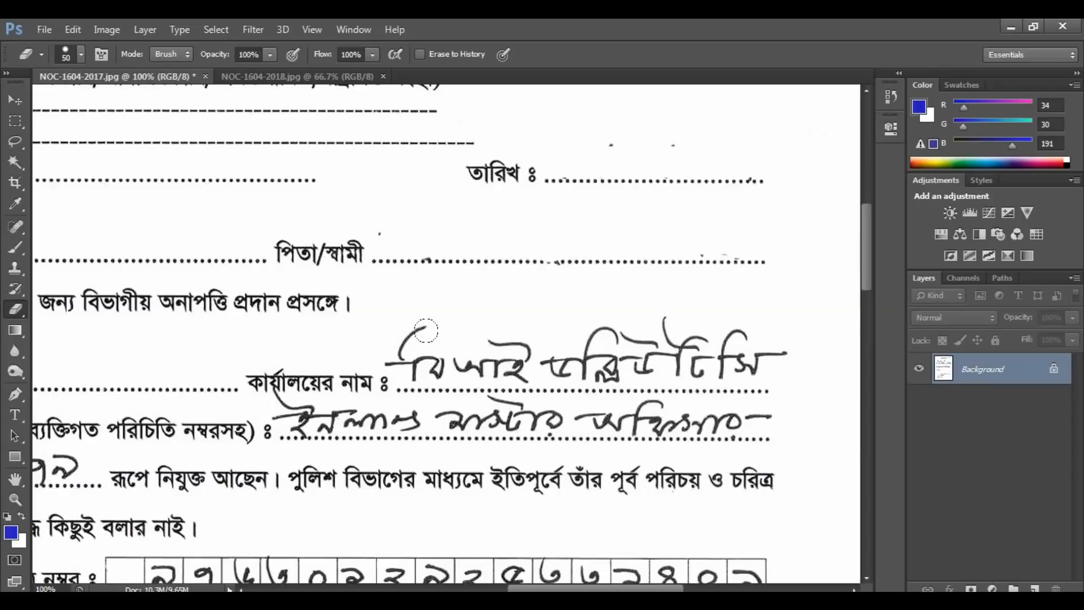